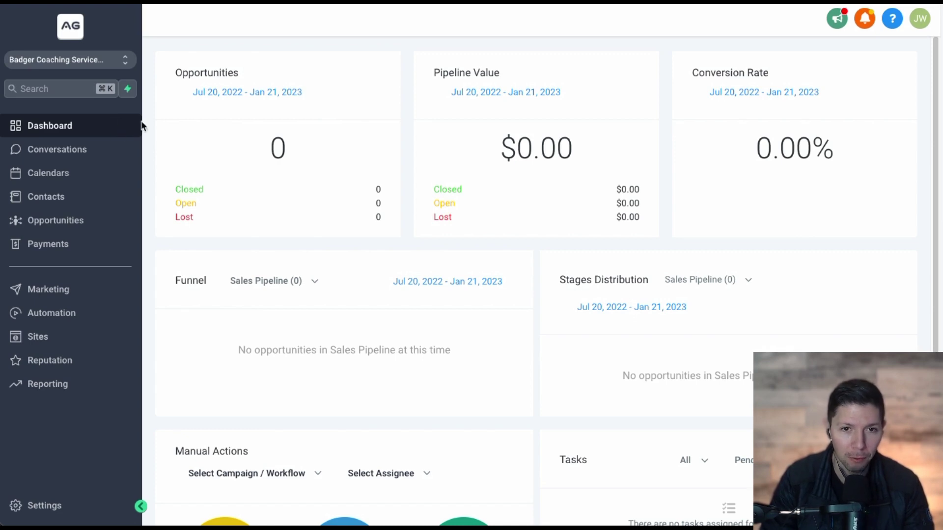
Go to the Payments product list and start creating a new product.
click(52, 251)
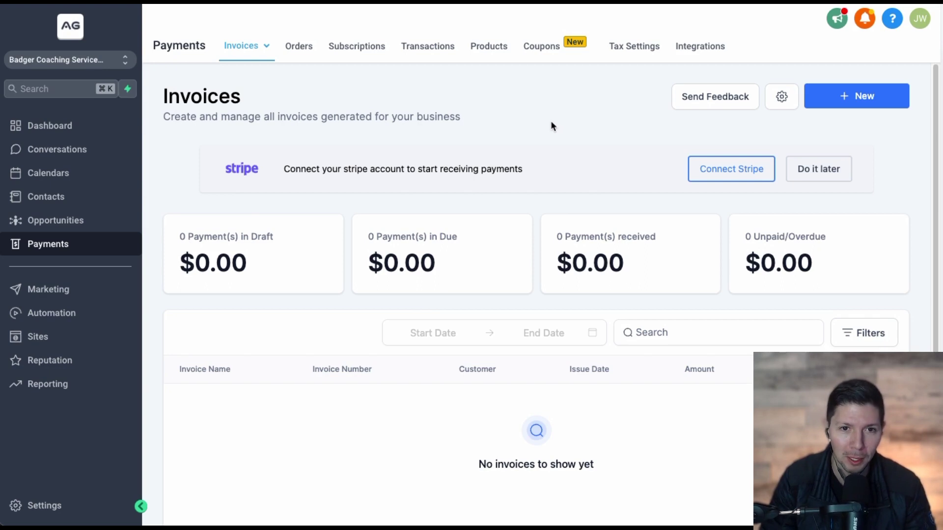
mouse_move(254, 47)
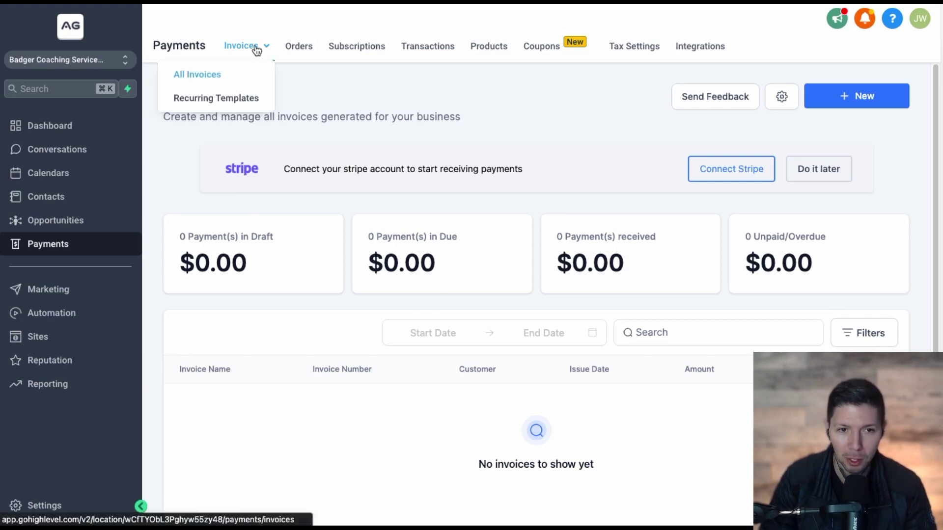
click(489, 49)
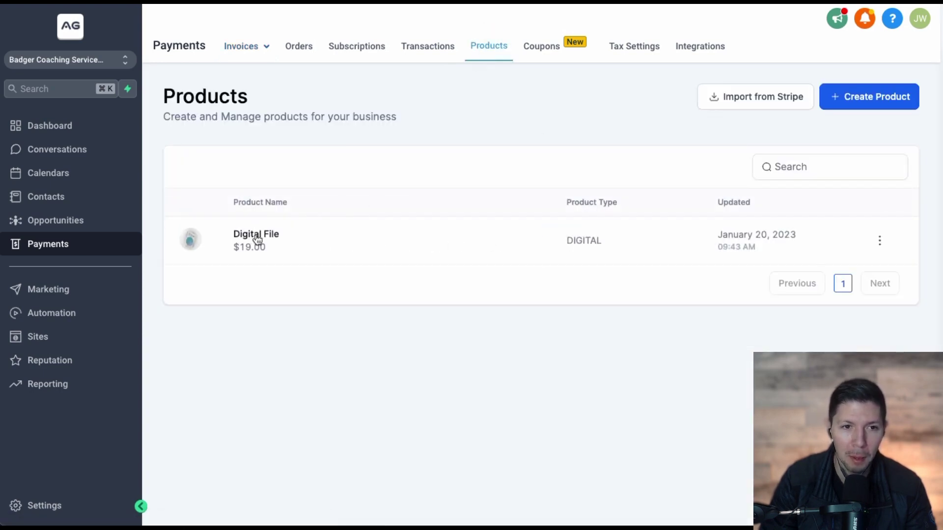
click(870, 101)
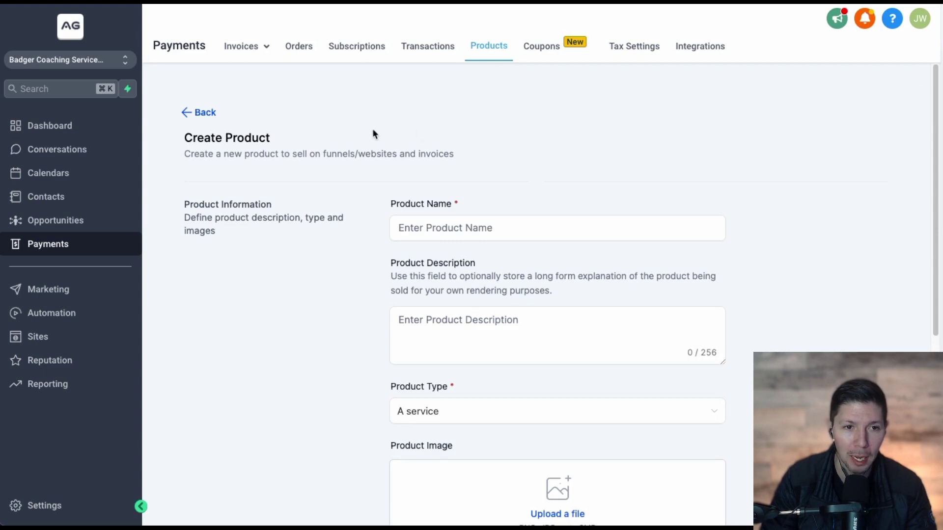
Name the new product "Digital Download Example" and enter "Description" as its product description.
scroll(372, 129, down, 3)
click(435, 112)
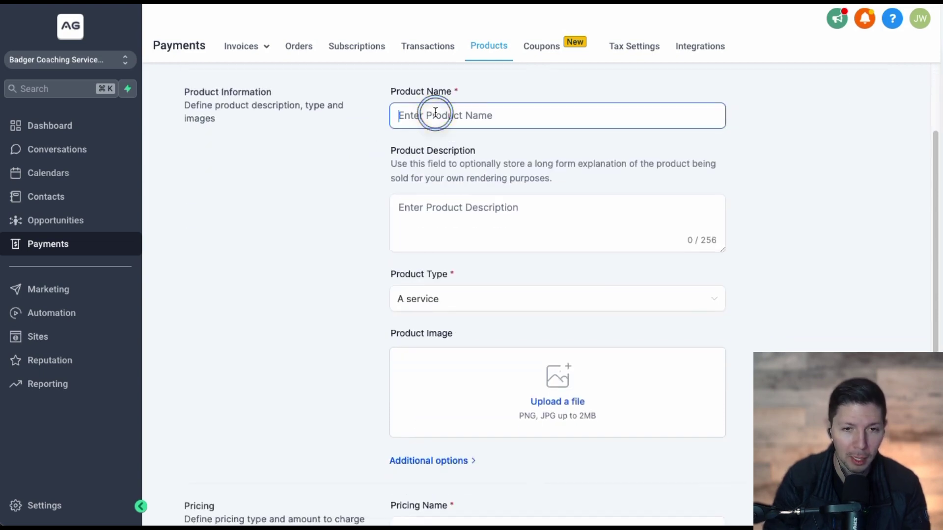
text(D)
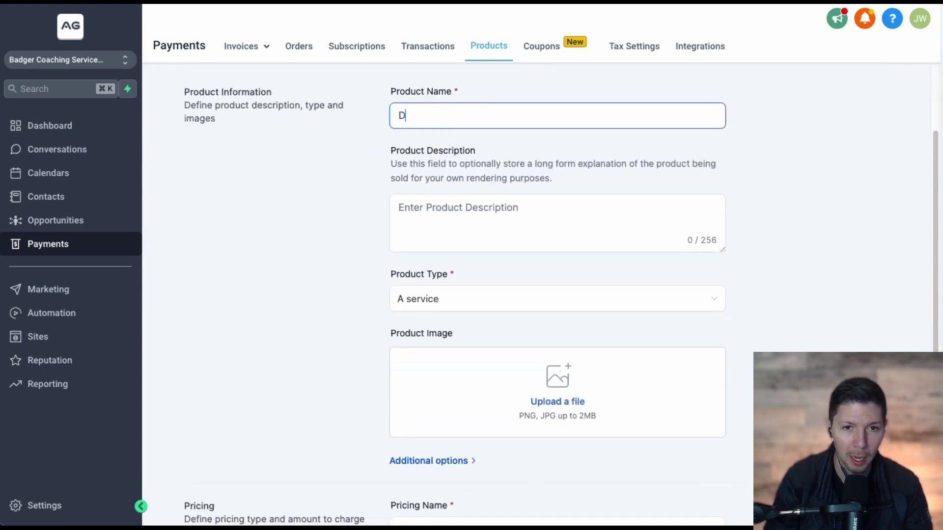
text(igit)
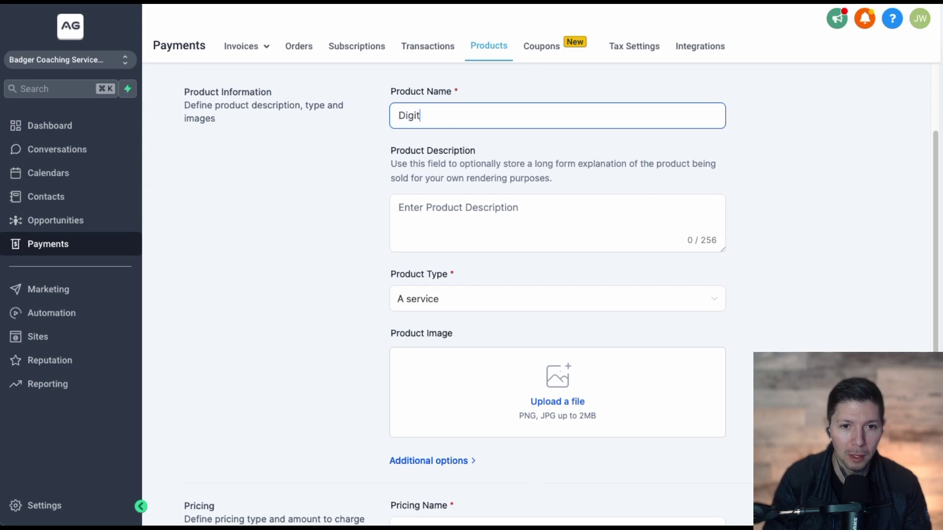
text(al Download Example)
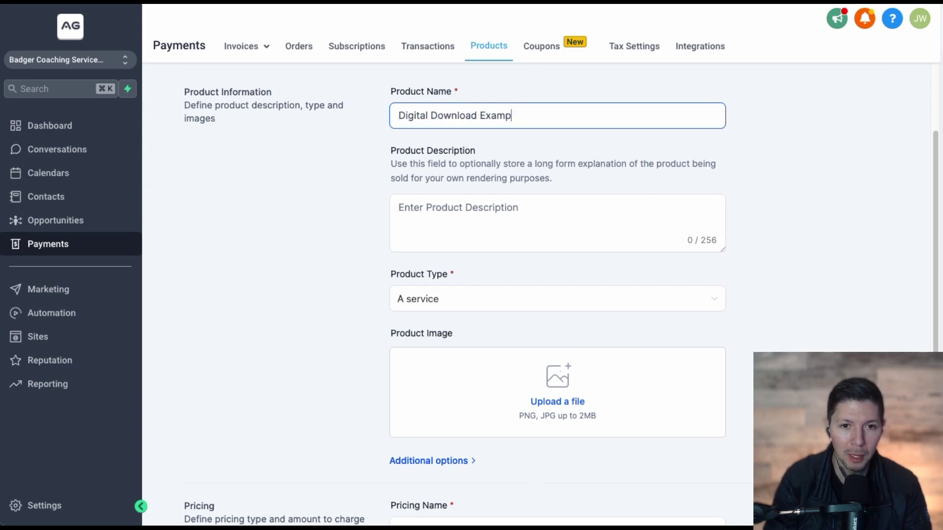
key(Tab)
text(Pescription)
key(Tab)
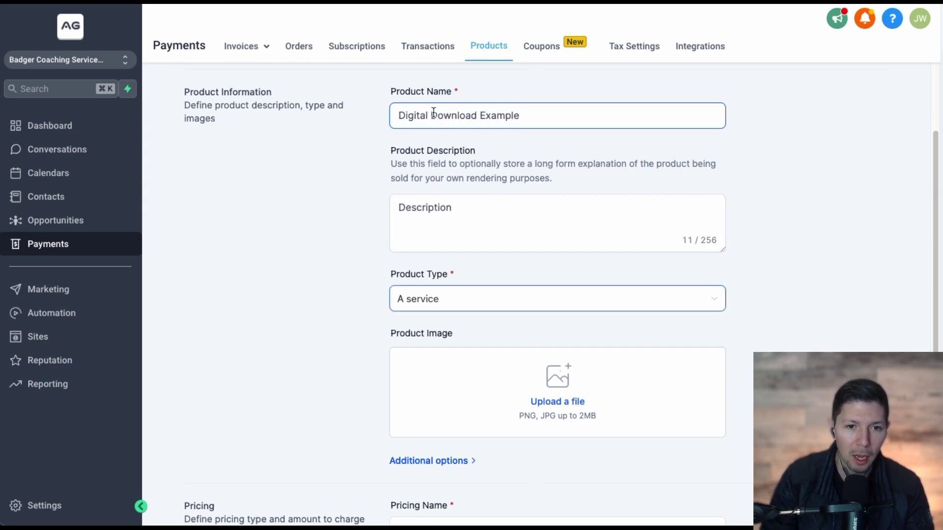
Set the product type to Digital goods and expand the product's additional options to reach the statement descriptor.
click(433, 306)
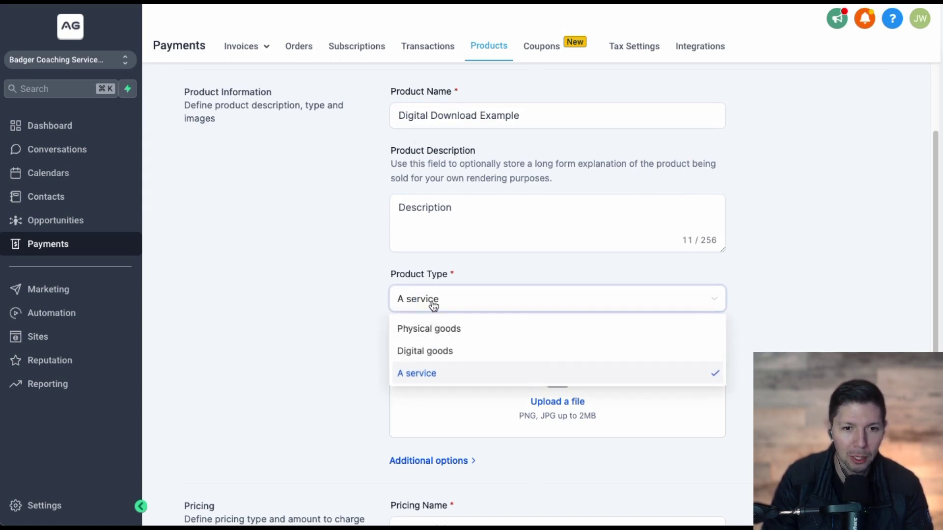
click(432, 355)
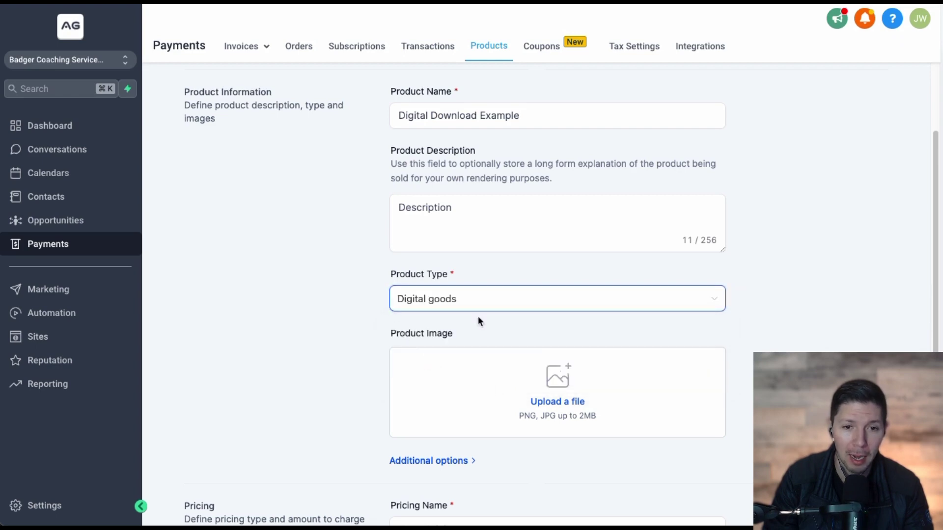
scroll(496, 388, down, 3)
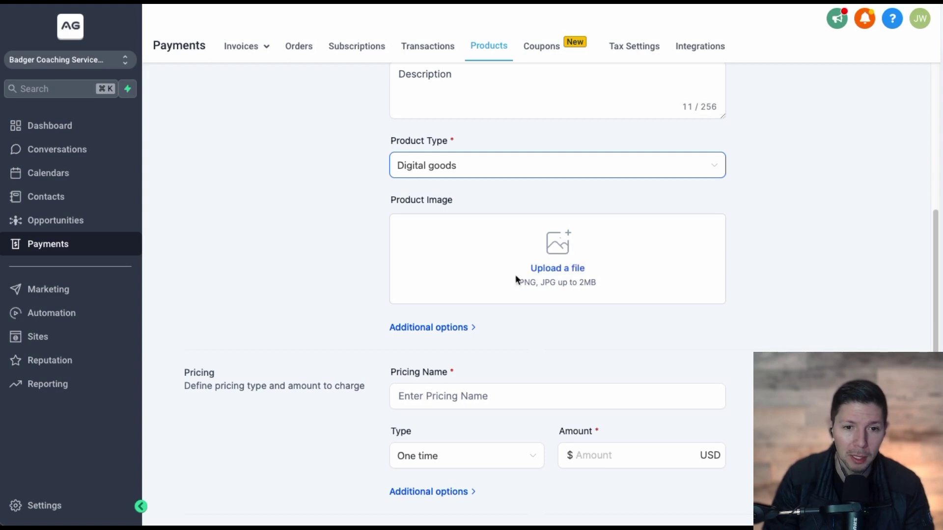
click(424, 328)
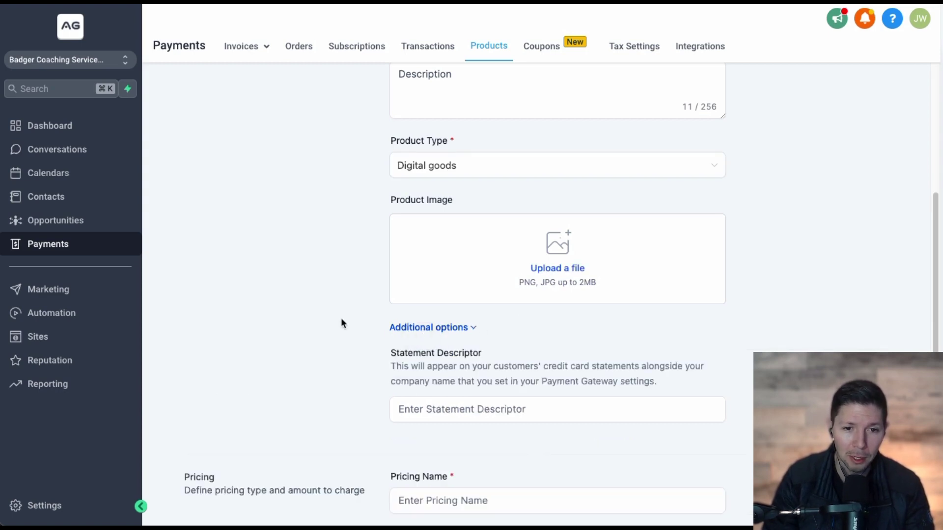
click(405, 413)
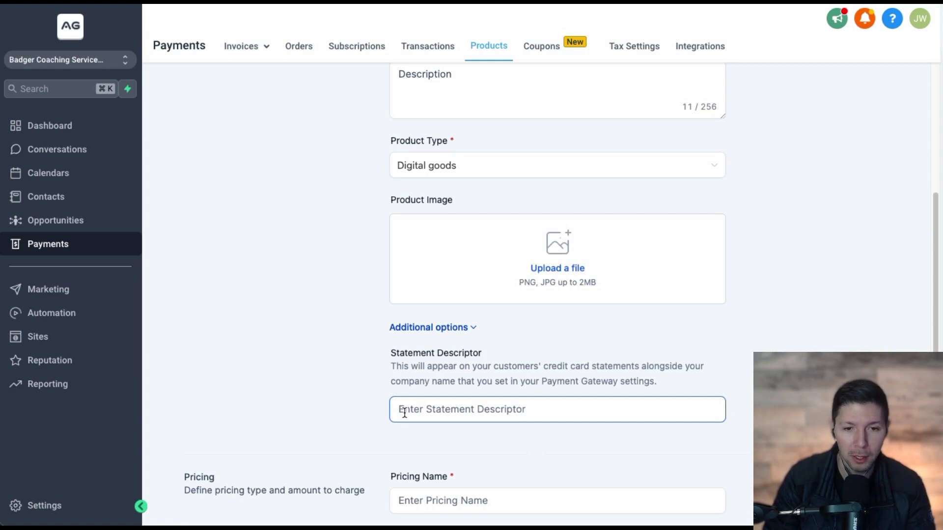
Give the product a one-time price of $19 and expand the additional pricing options.
scroll(325, 406, down, 3)
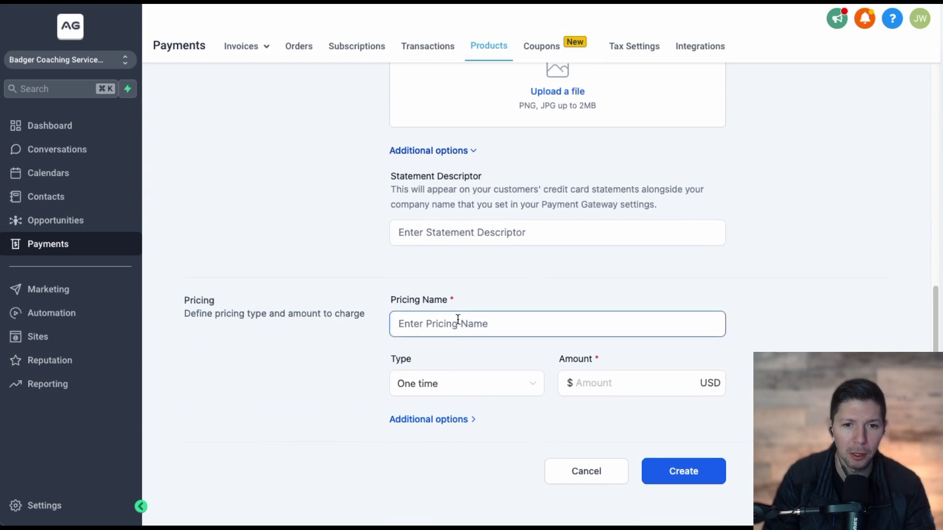
click(433, 325)
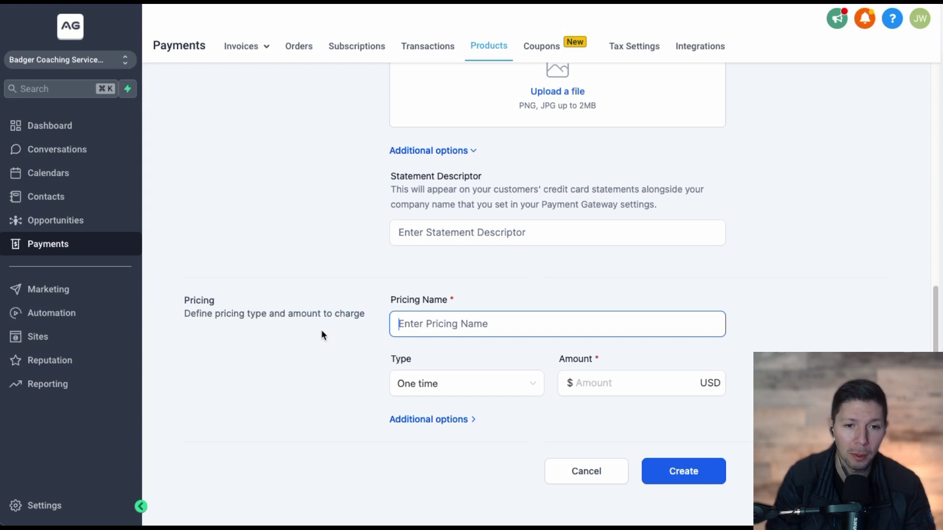
click(443, 385)
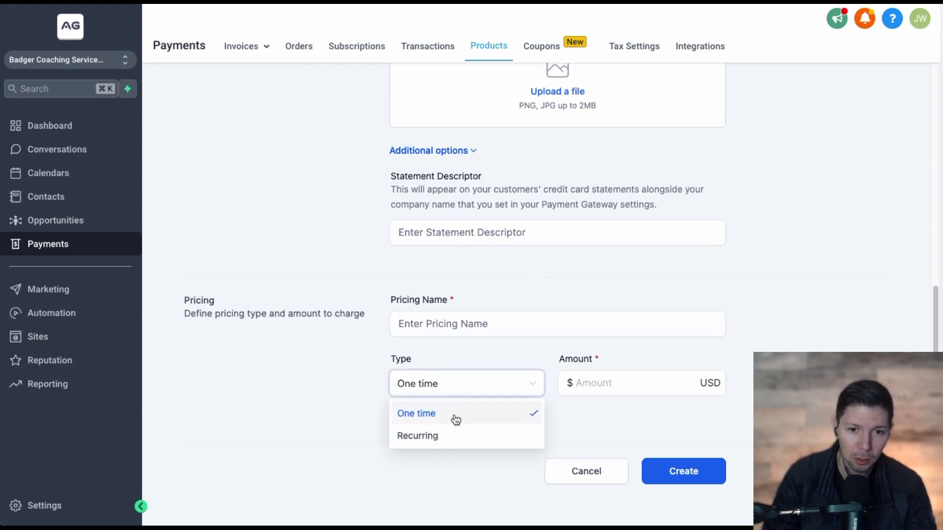
click(325, 388)
click(612, 384)
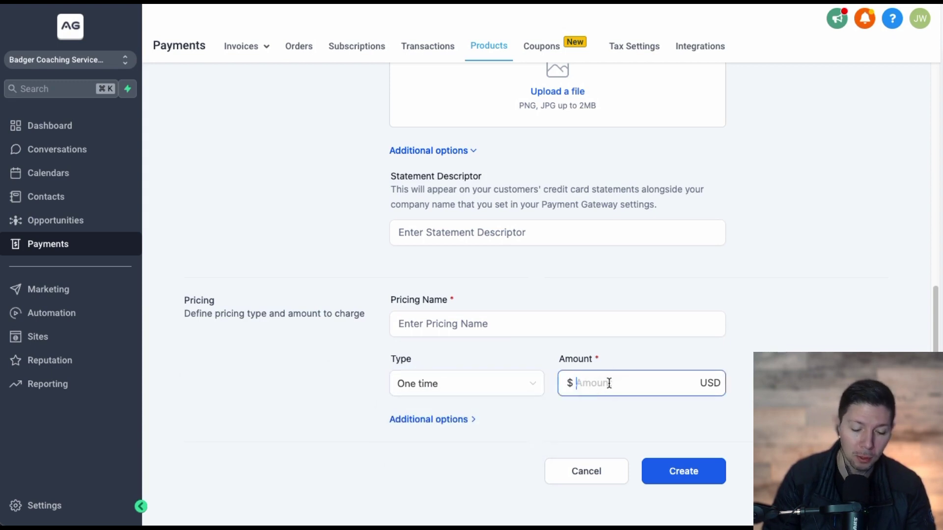
text(19)
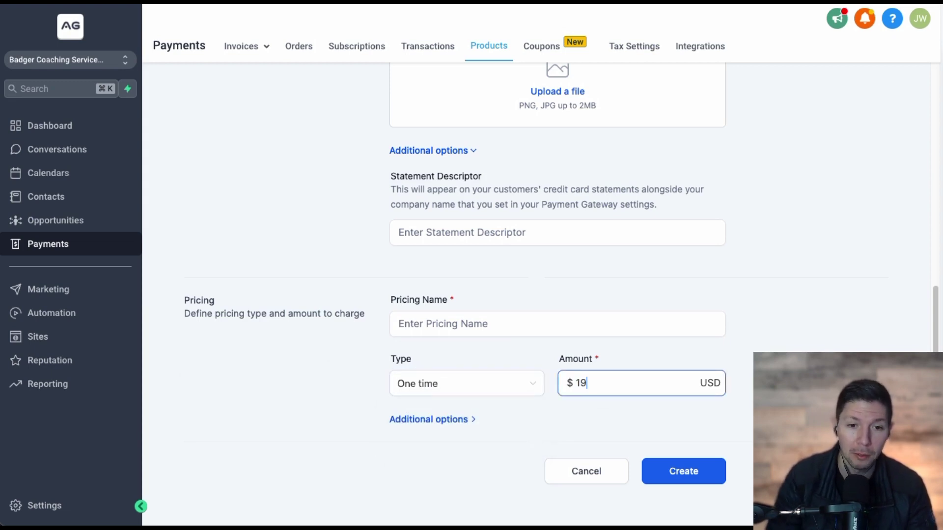
click(434, 419)
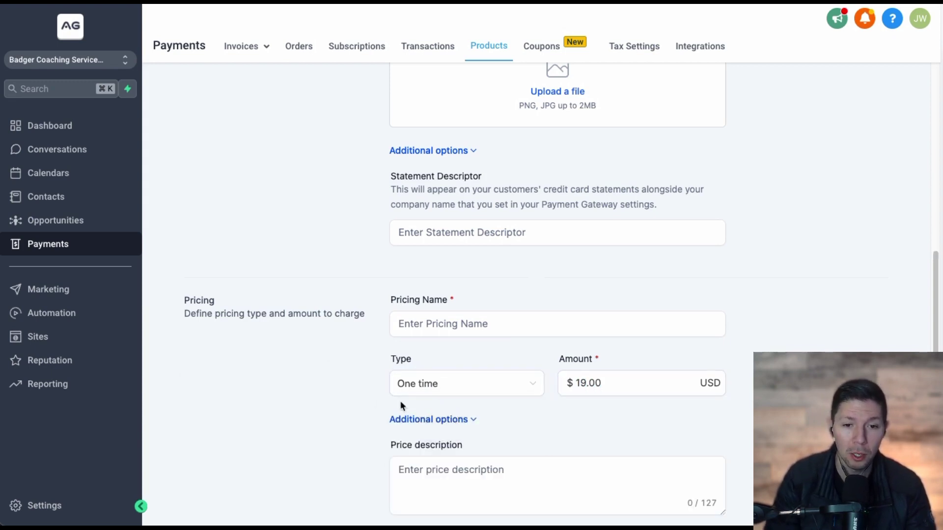
scroll(358, 387, down, 2)
scroll(356, 385, down, 2)
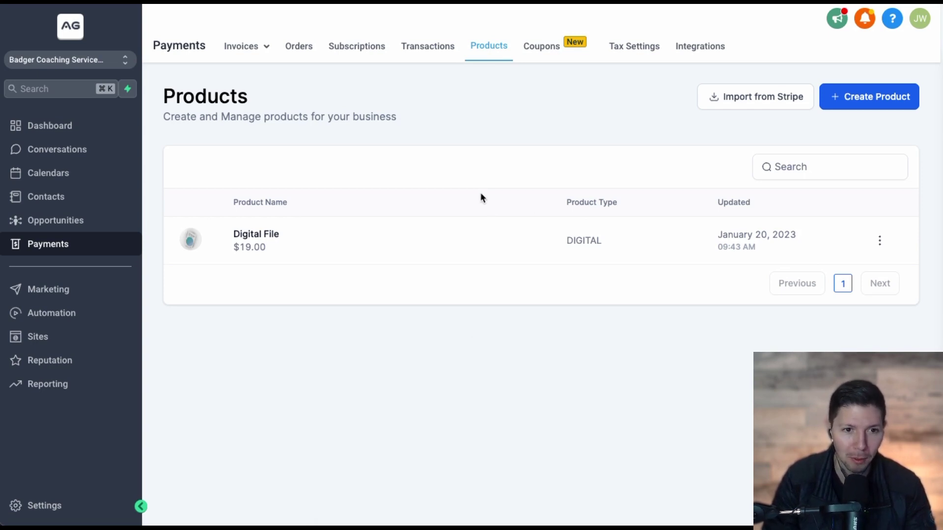
Open the "Leadership & Career Coach" website from the websites list under Sites.
click(58, 343)
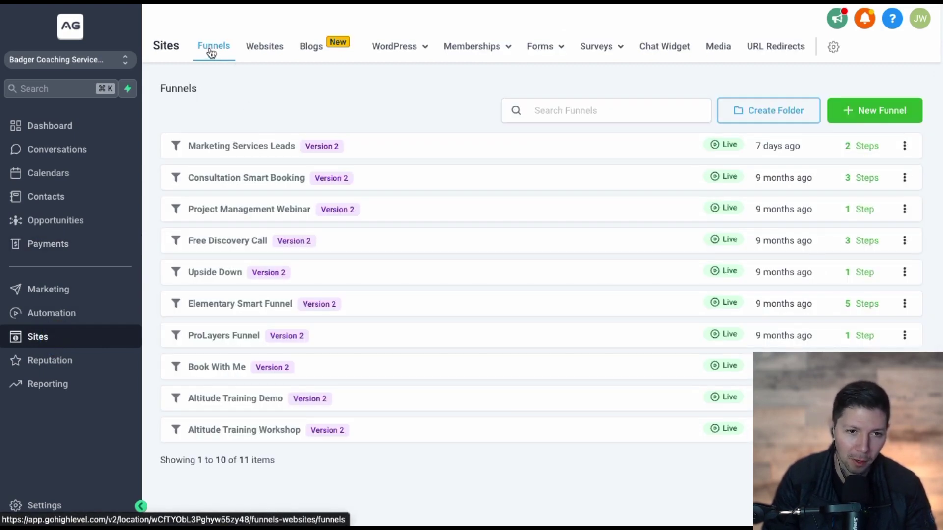
click(273, 47)
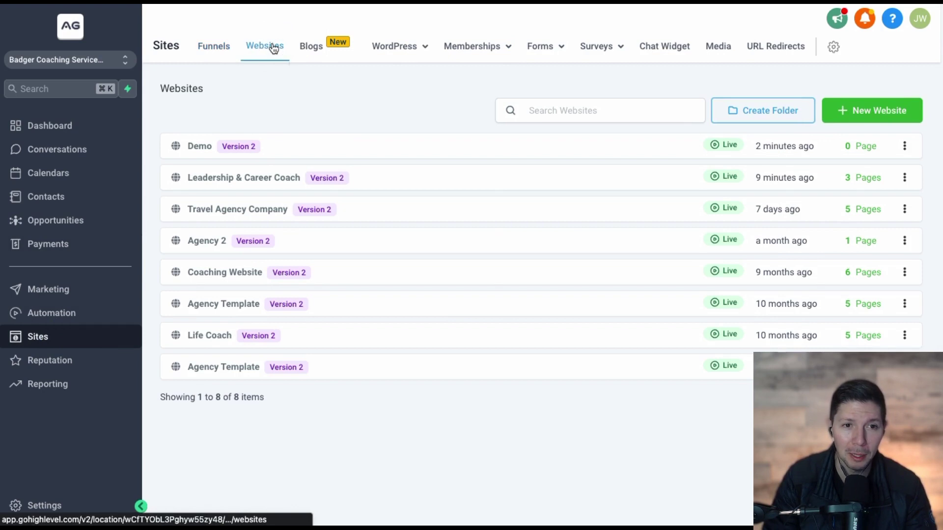
click(216, 181)
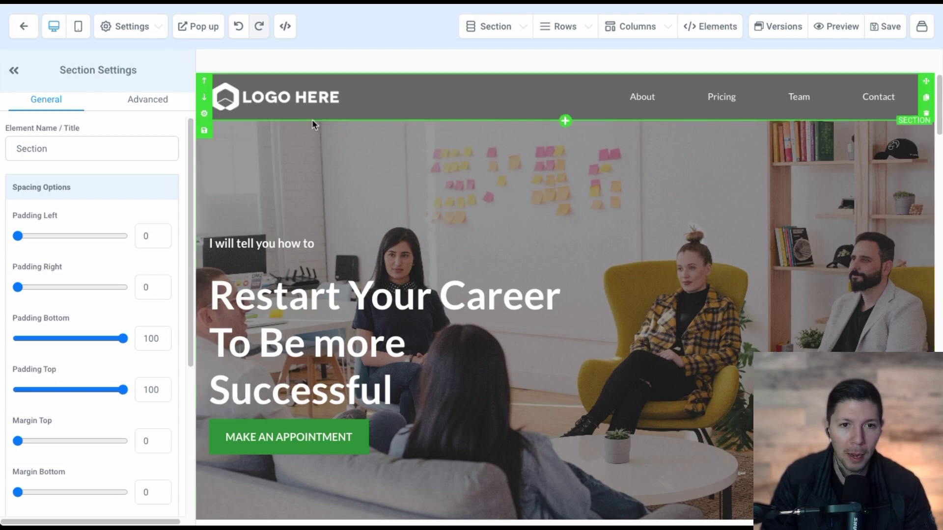
Examine the home page down to the "Get Our Newest Book" section, and check the options for adding sections.
scroll(470, 190, down, 2)
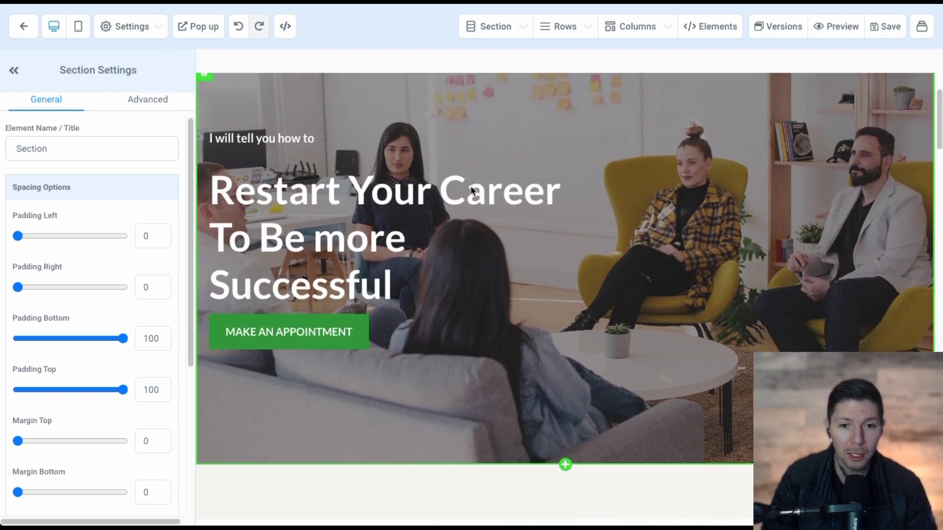
scroll(471, 191, down, 8)
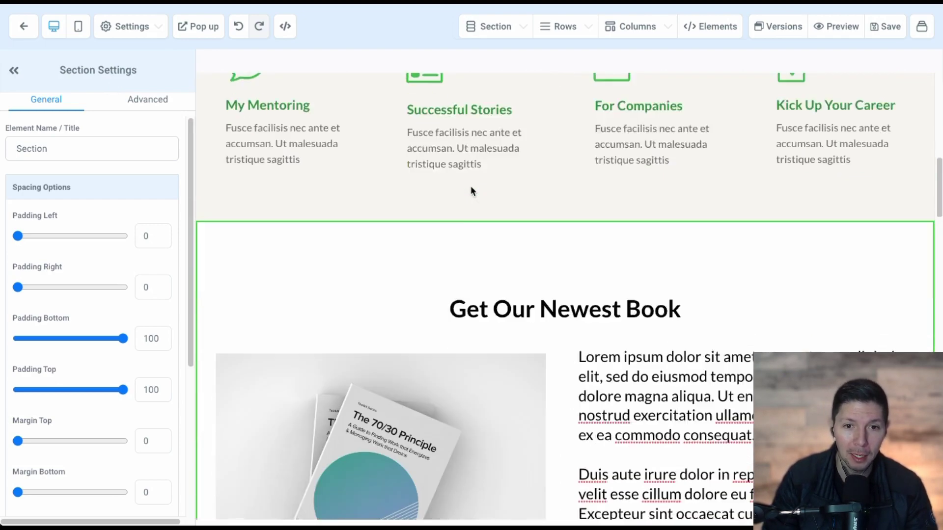
scroll(470, 190, down, 2)
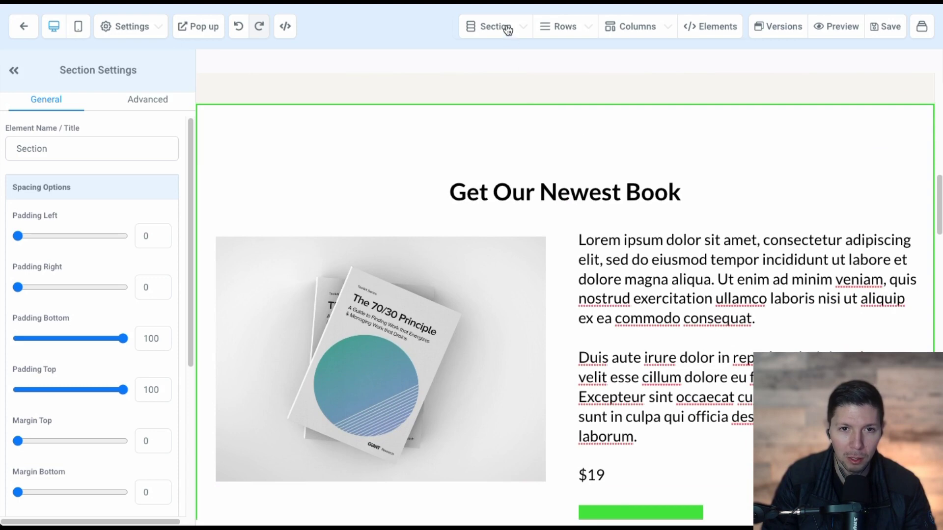
click(491, 26)
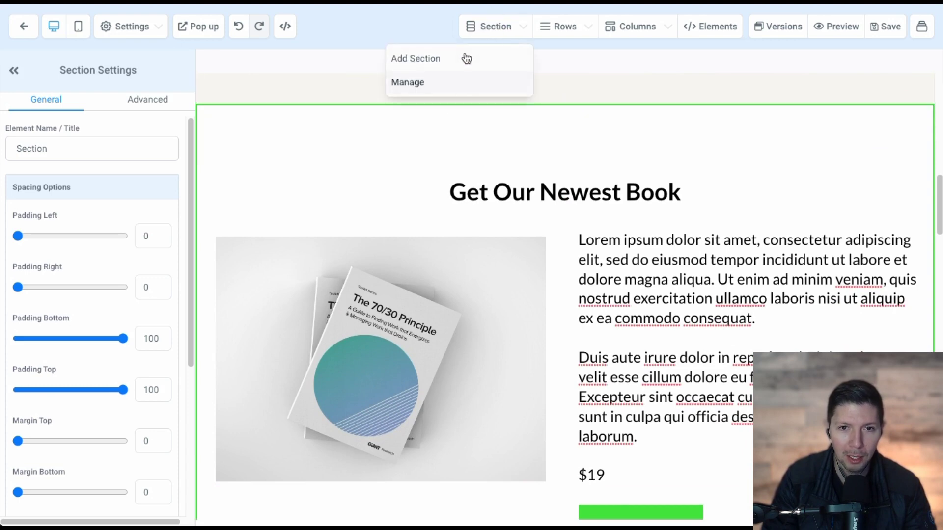
click(506, 30)
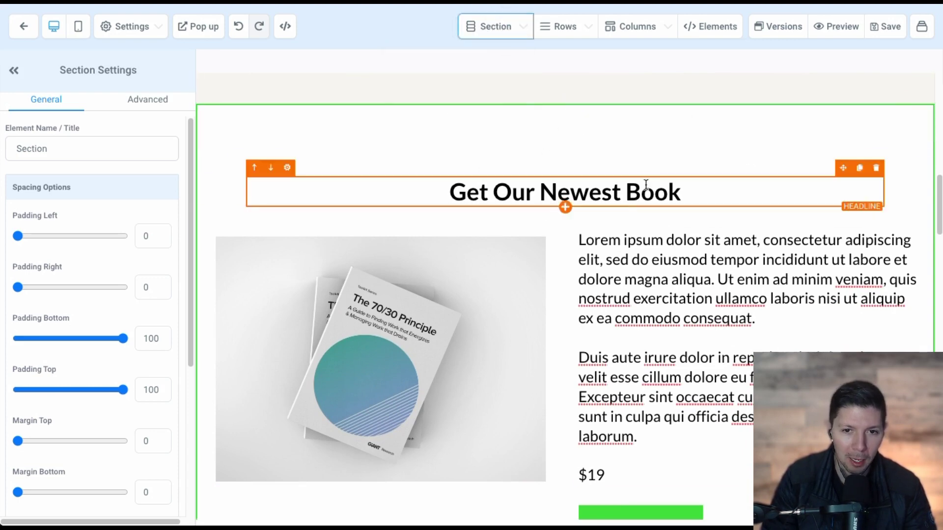
scroll(481, 155, down, 1)
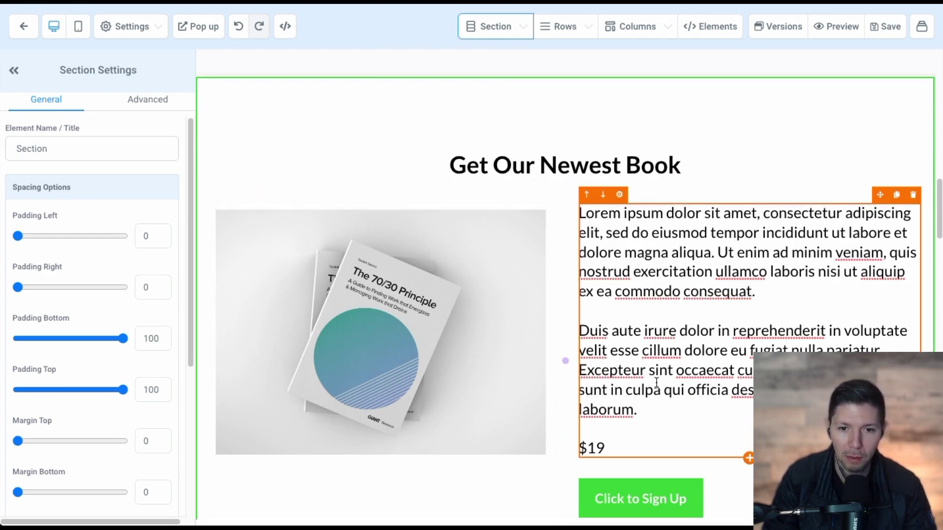
scroll(658, 388, down, 1)
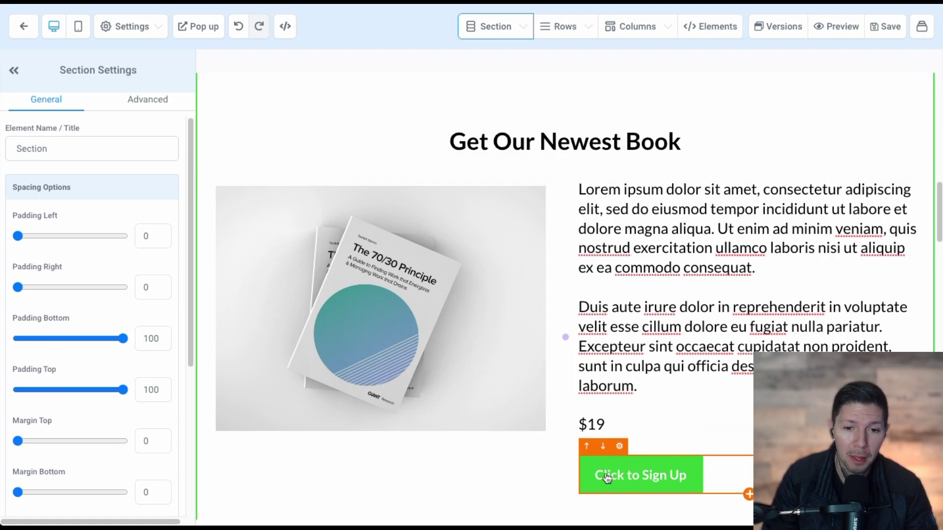
Inspect the link action choices of the "Click to Sign Up" button in the book section, leaving the action as is.
click(649, 480)
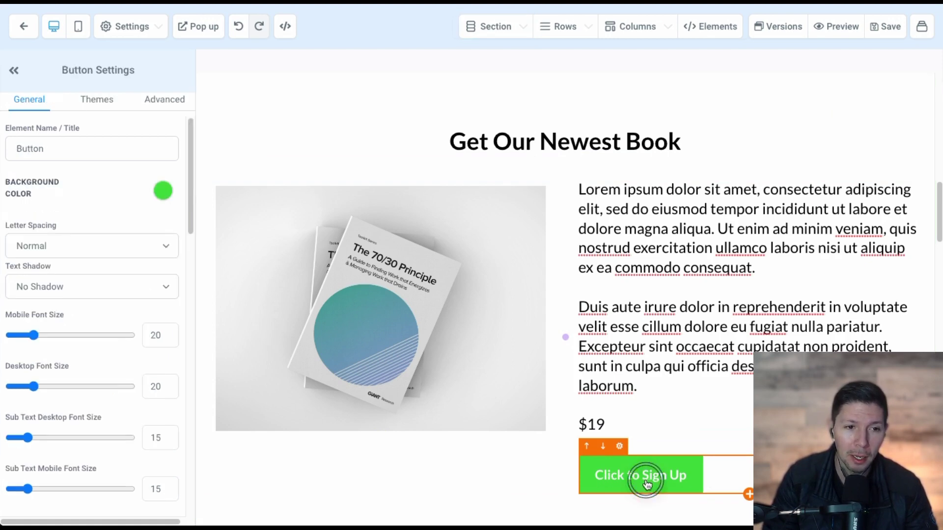
scroll(79, 300, down, 15)
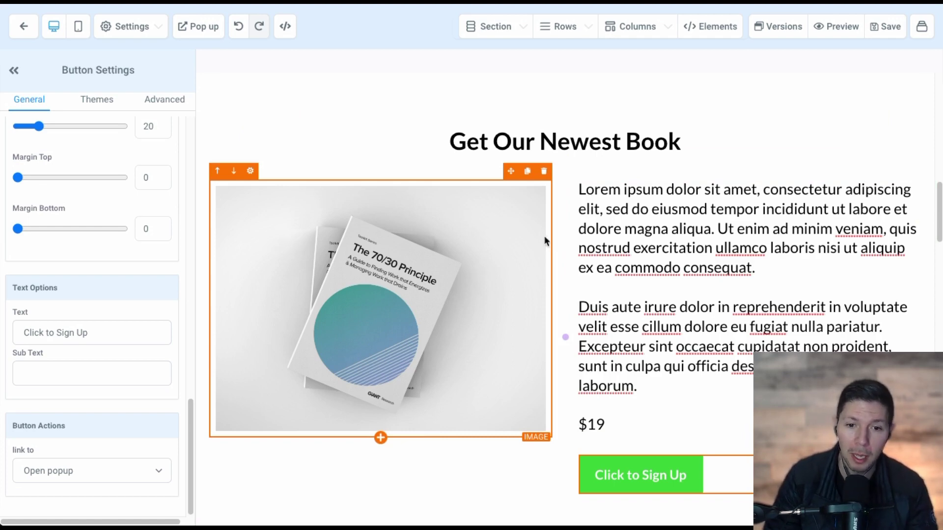
click(123, 472)
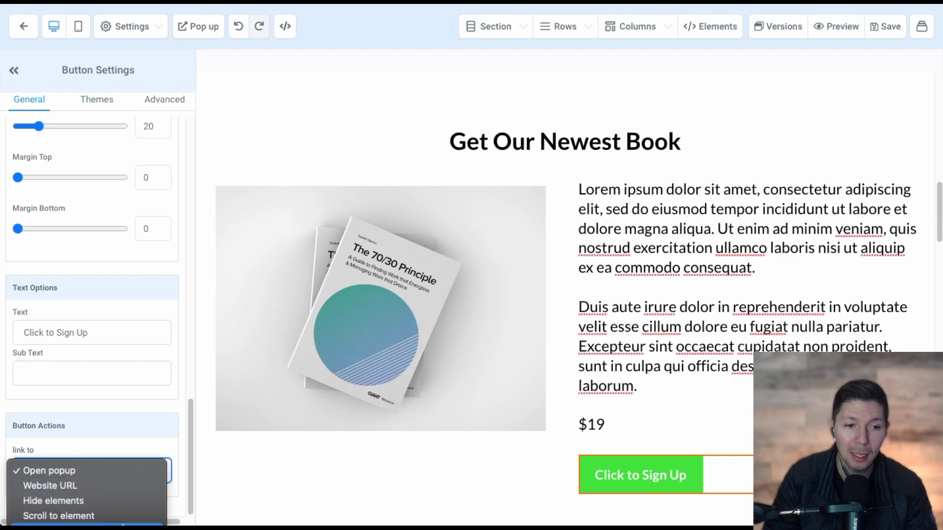
click(152, 440)
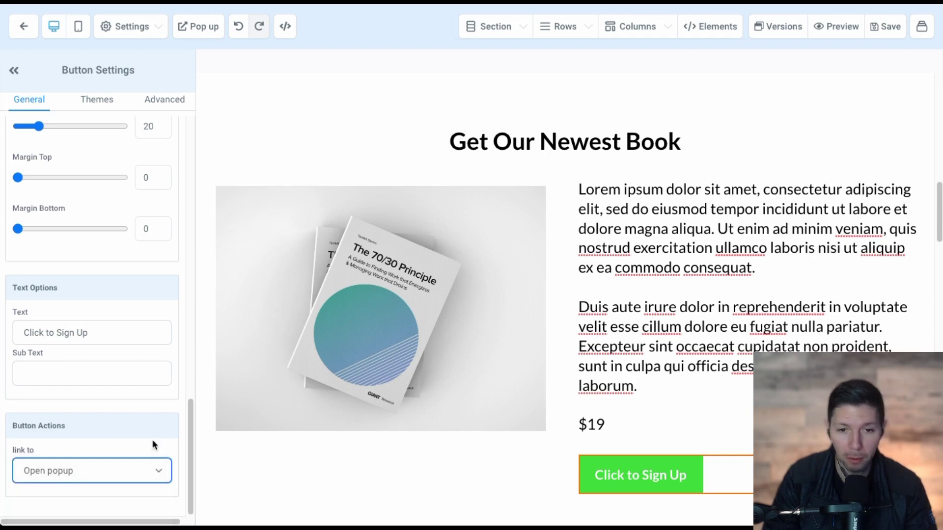
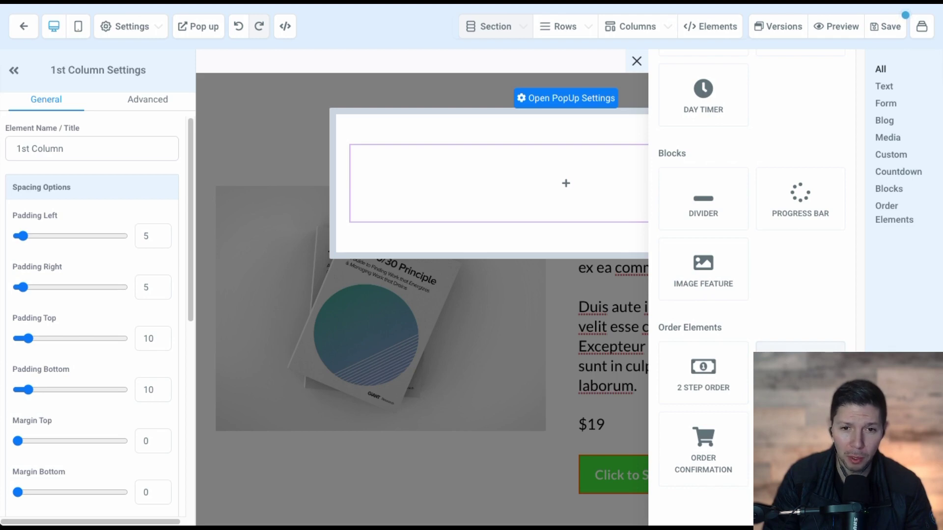
Add a one-step order form to the popup's empty column and look over its fields down to the payment area.
drag(801, 374, 569, 191)
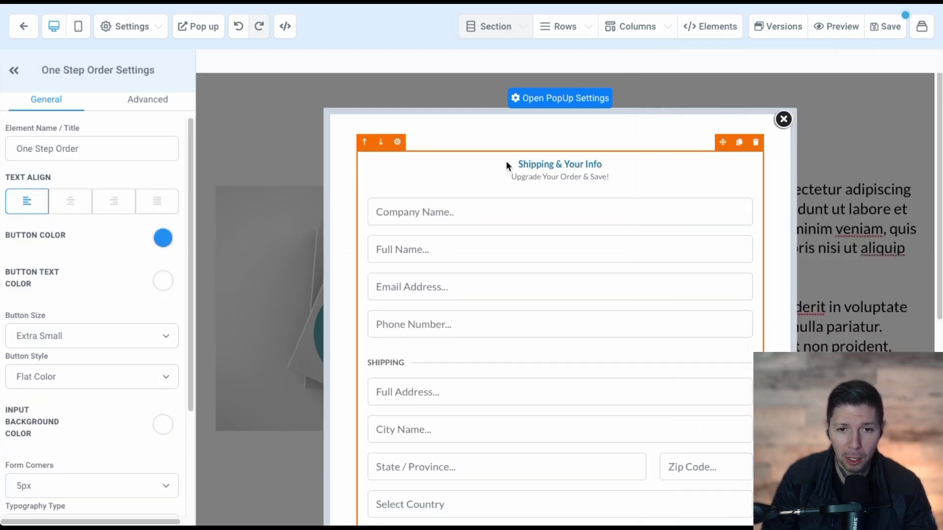
scroll(568, 244, down, 7)
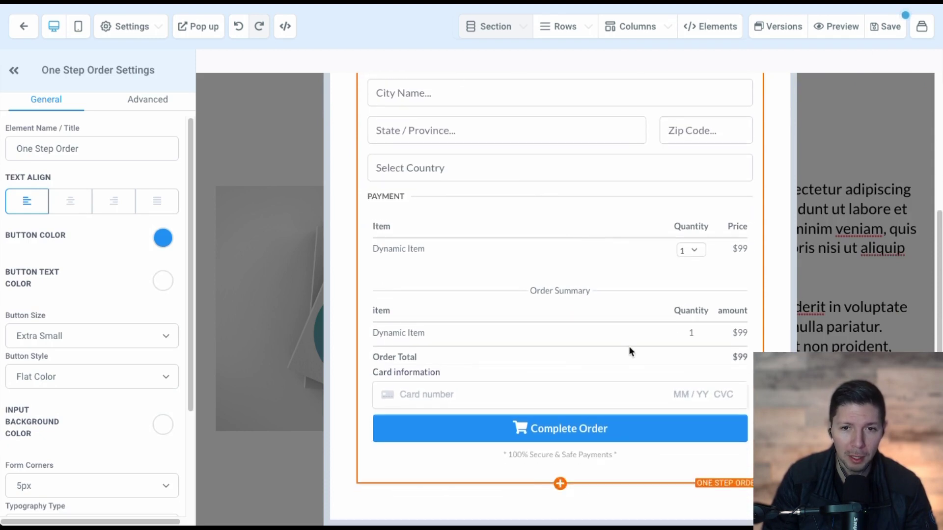
scroll(630, 348, up, 7)
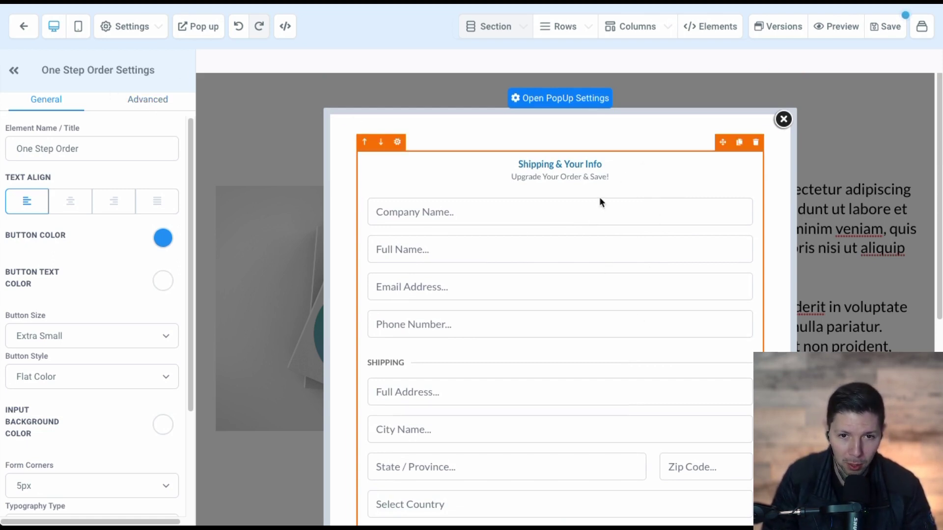
Review the order form's advanced options, including the cart, order bump and coupon settings, and save the page.
drag(43, 70, 114, 70)
click(141, 101)
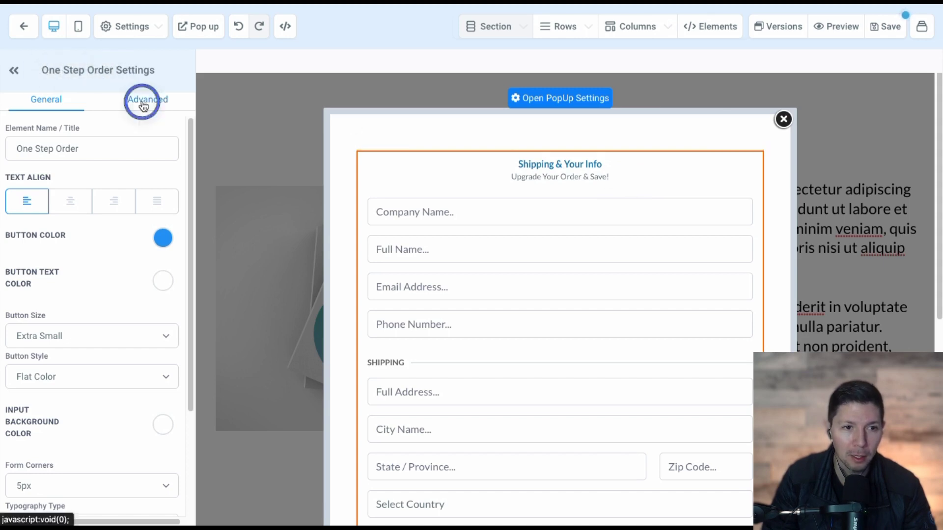
drag(190, 121, 180, 383)
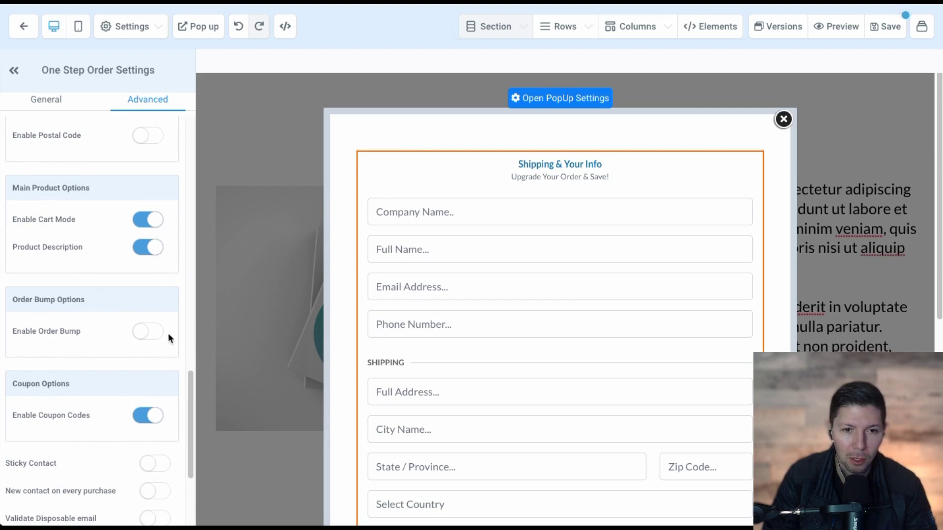
scroll(446, 389, down, 3)
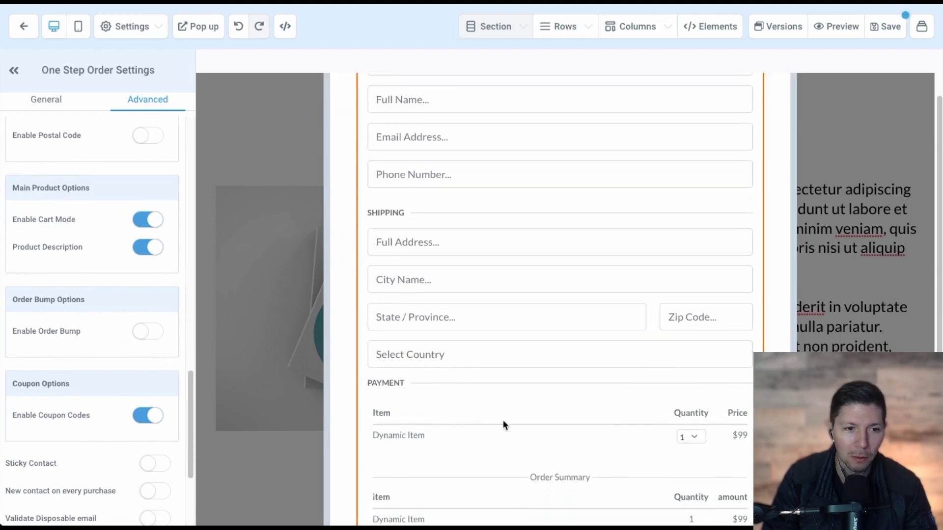
drag(195, 415, 203, 163)
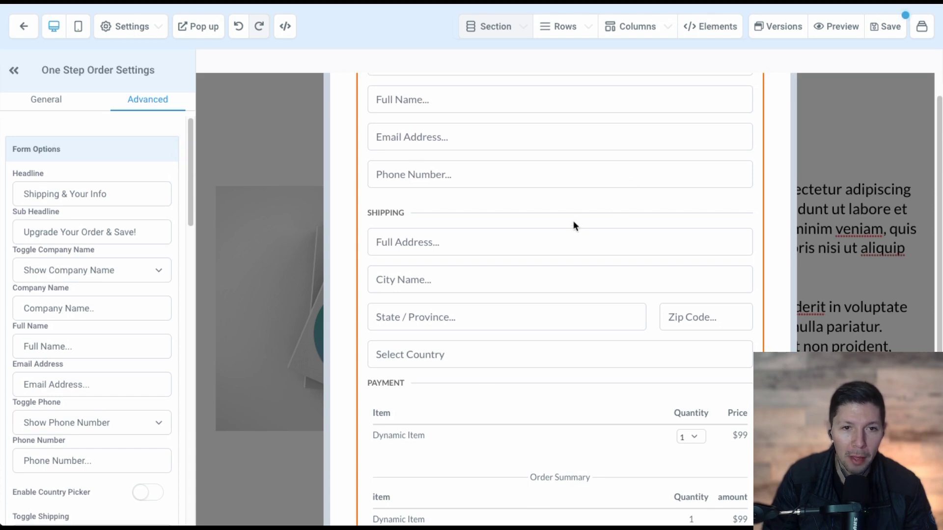
click(878, 31)
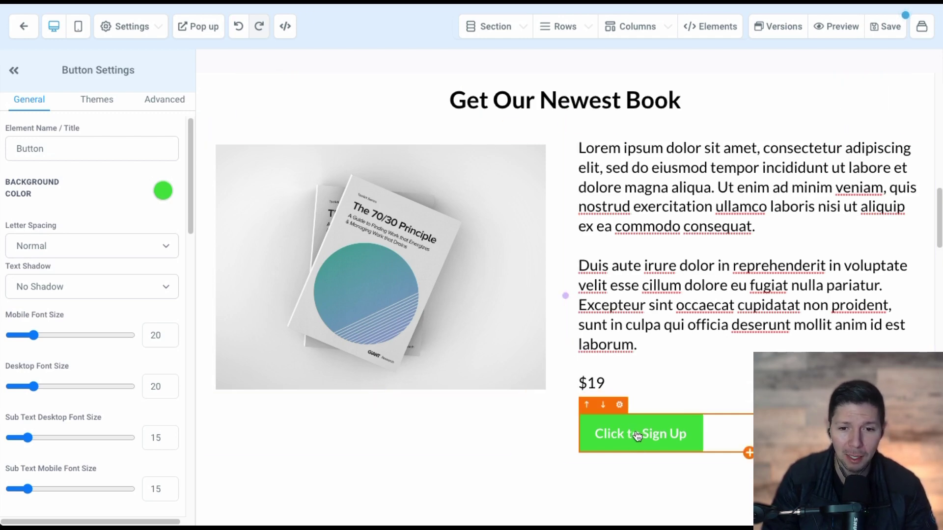
Set the book section's sign-up button text to "Buy Now" and its sub text to "$19".
scroll(81, 331, down, 6)
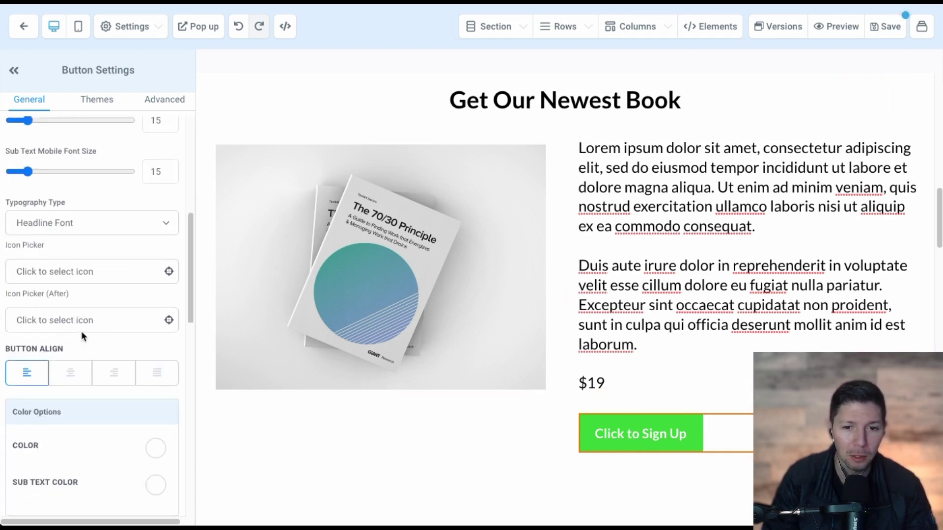
click(688, 436)
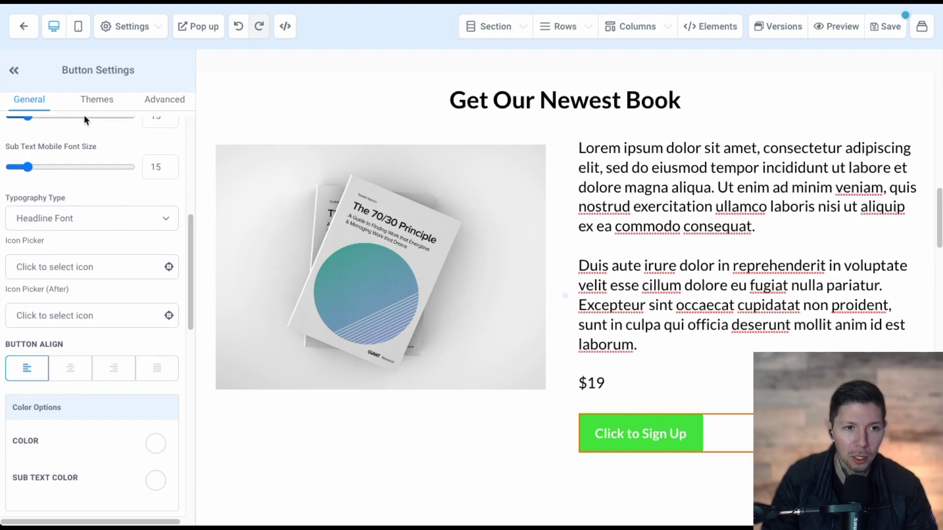
scroll(94, 285, down, 3)
scroll(93, 285, down, 8)
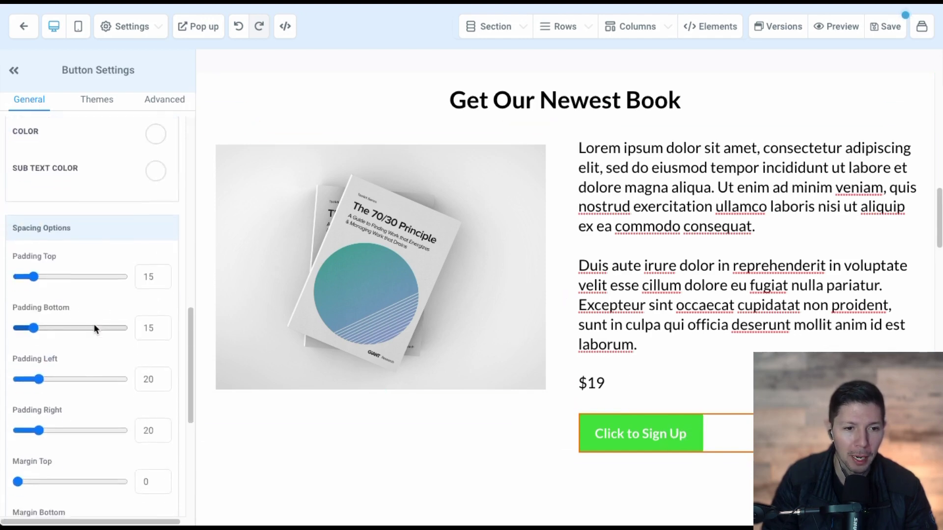
click(55, 332)
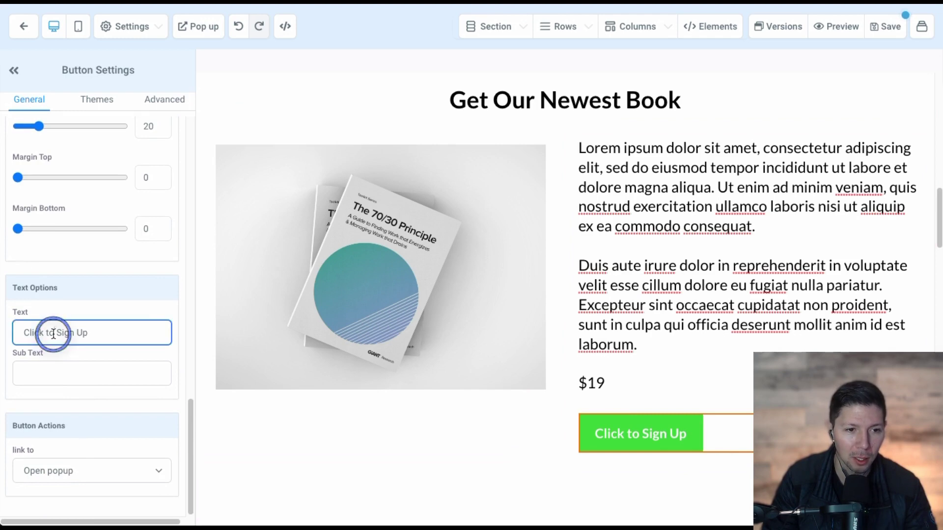
triple_click(54, 332)
text(Buy Now)
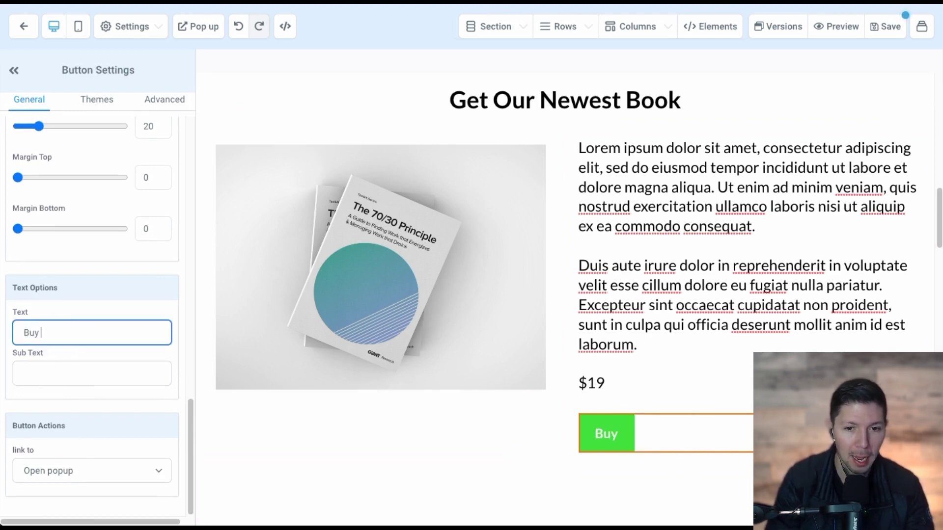
click(57, 364)
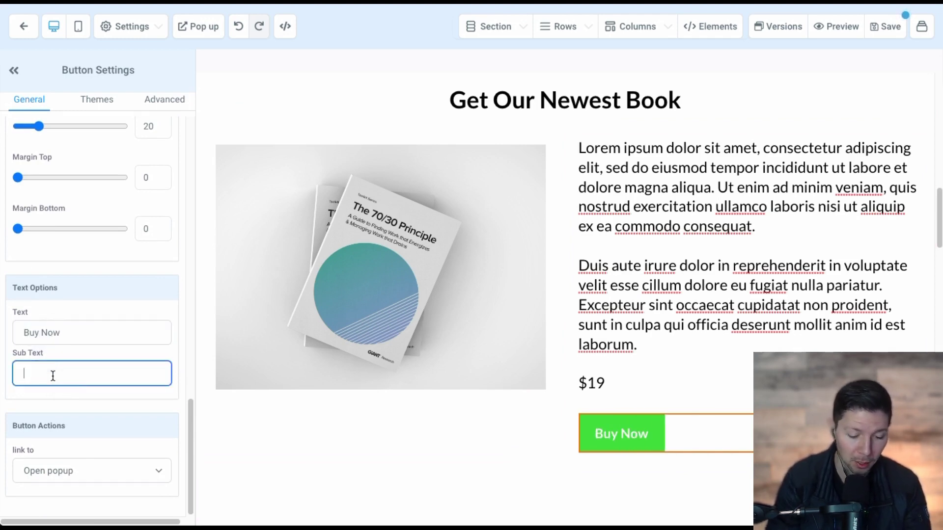
text($19)
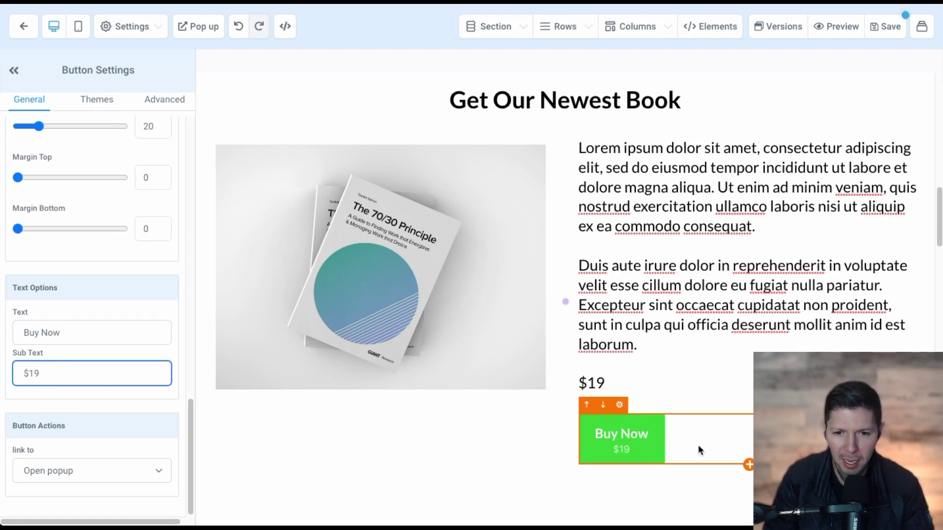
Set the "Buy Now" button's width to Fill Width and save the page.
scroll(78, 374, up, 5)
scroll(83, 366, up, 6)
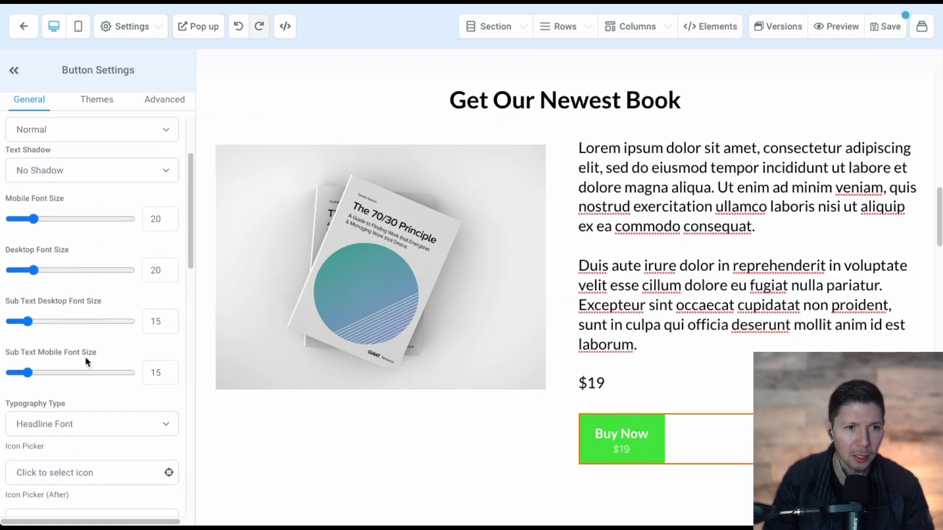
click(97, 100)
click(148, 101)
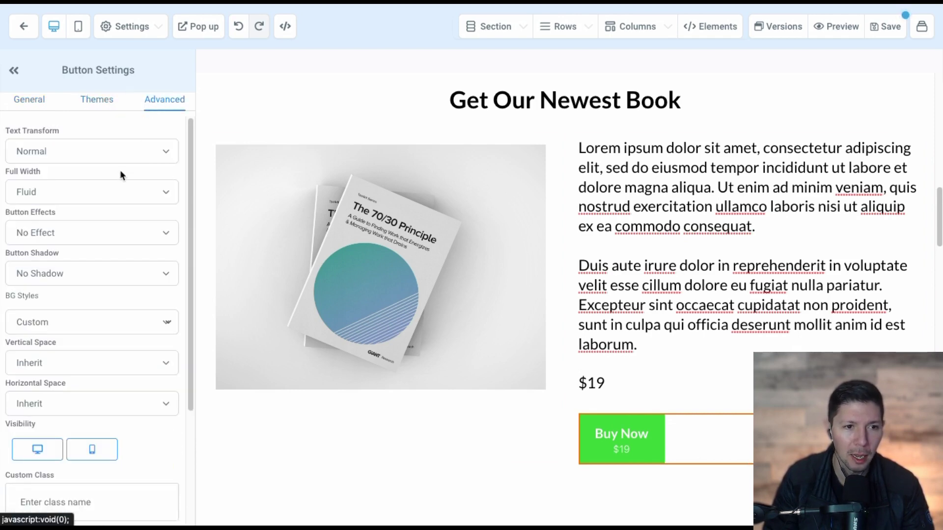
click(81, 189)
click(67, 208)
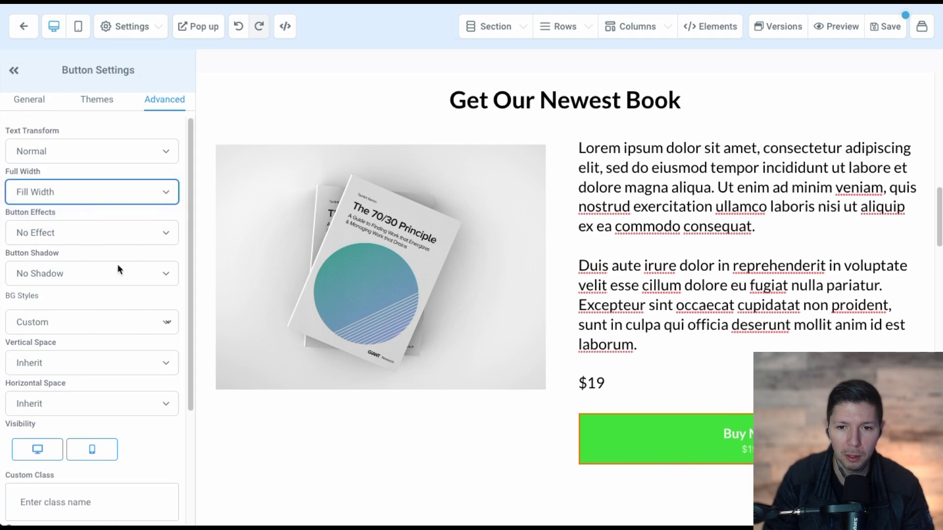
click(326, 445)
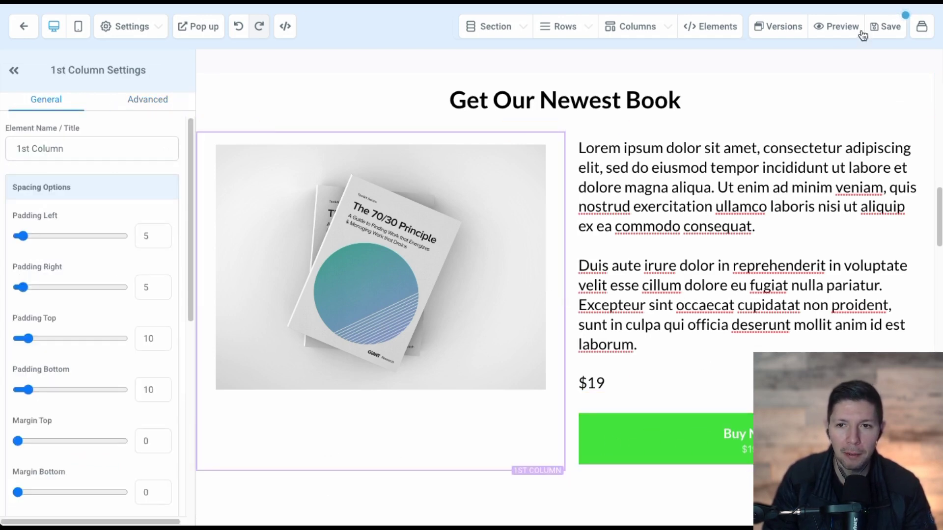
click(887, 26)
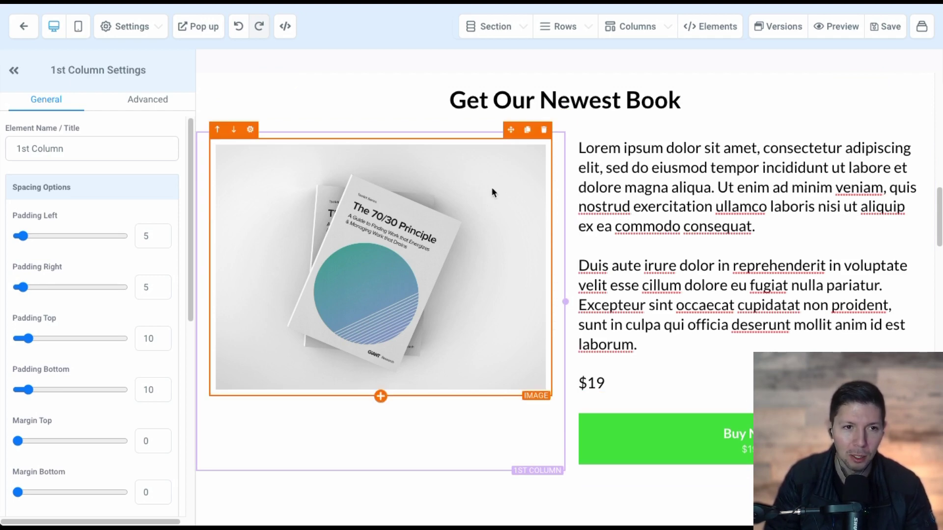
Leave the page editor and open the products list of the website's Home page.
click(23, 30)
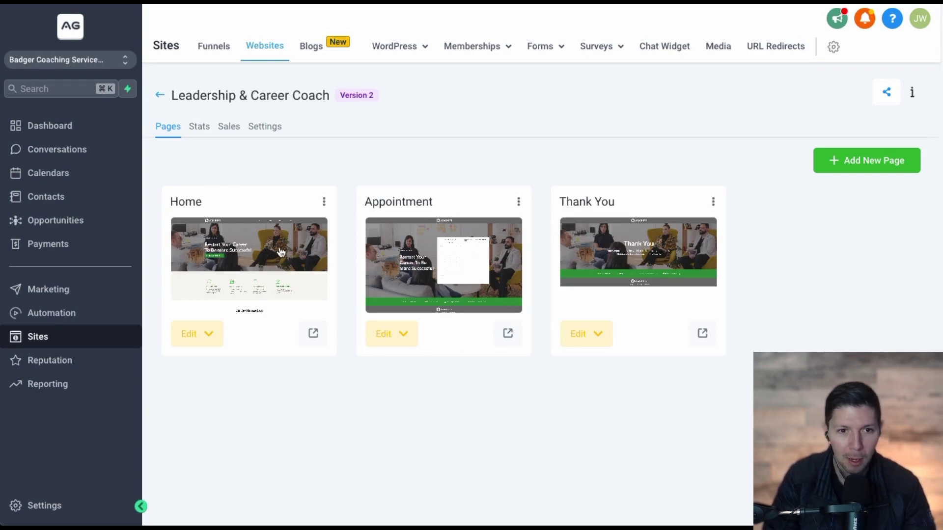
click(324, 202)
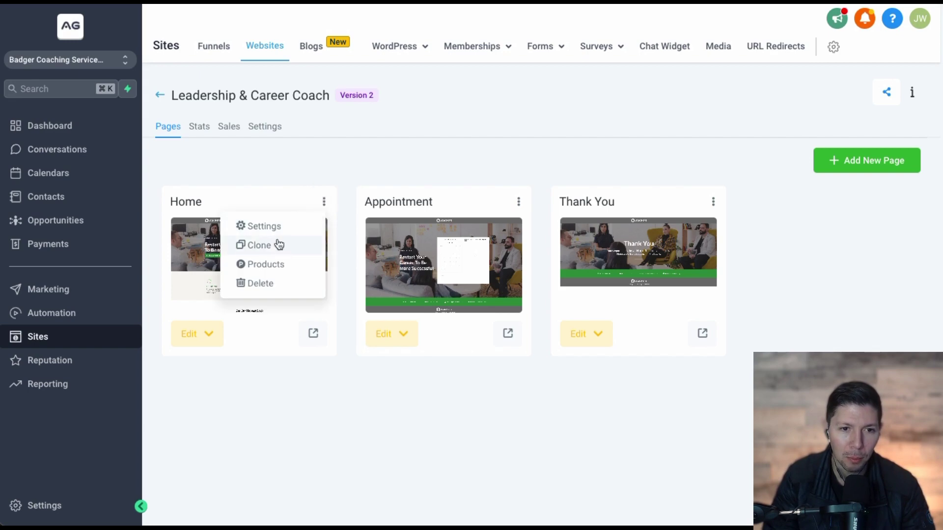
click(268, 265)
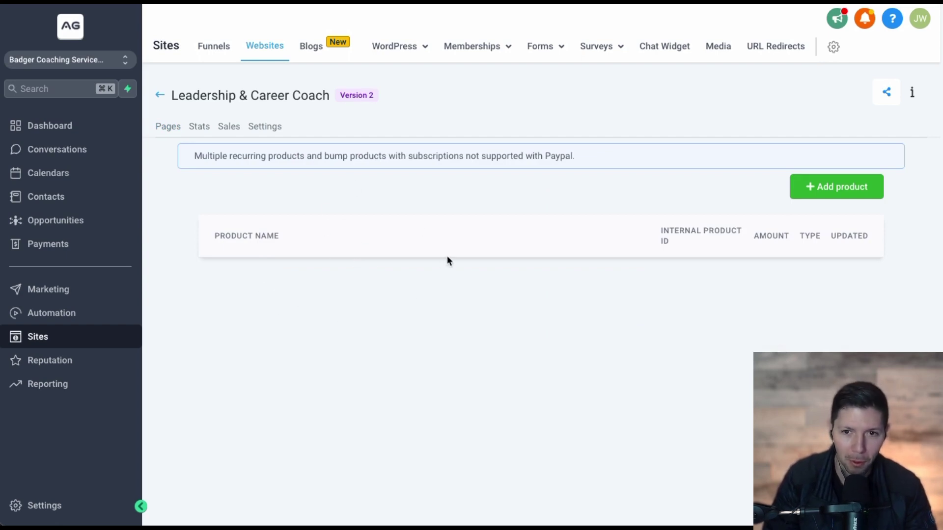
Add the product "Digital File" with the price "Digital Download" to the Home page and save it.
click(824, 189)
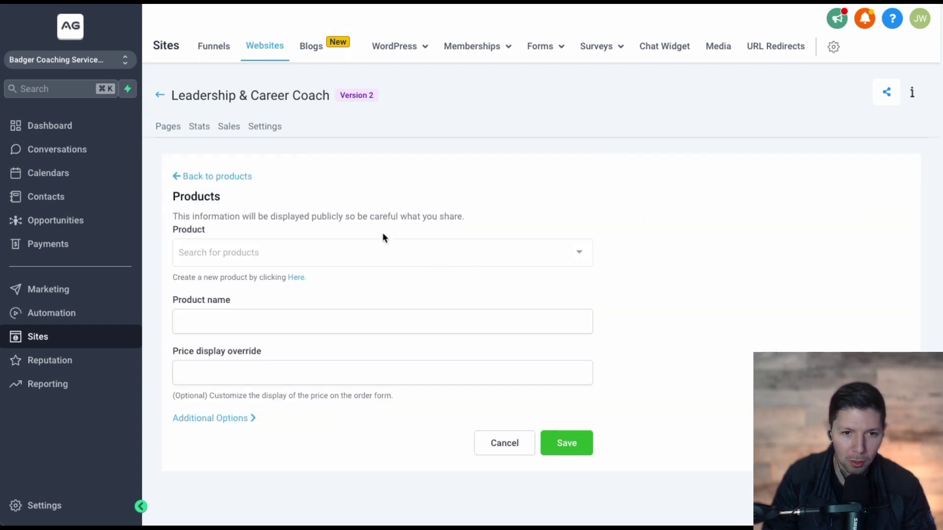
click(367, 253)
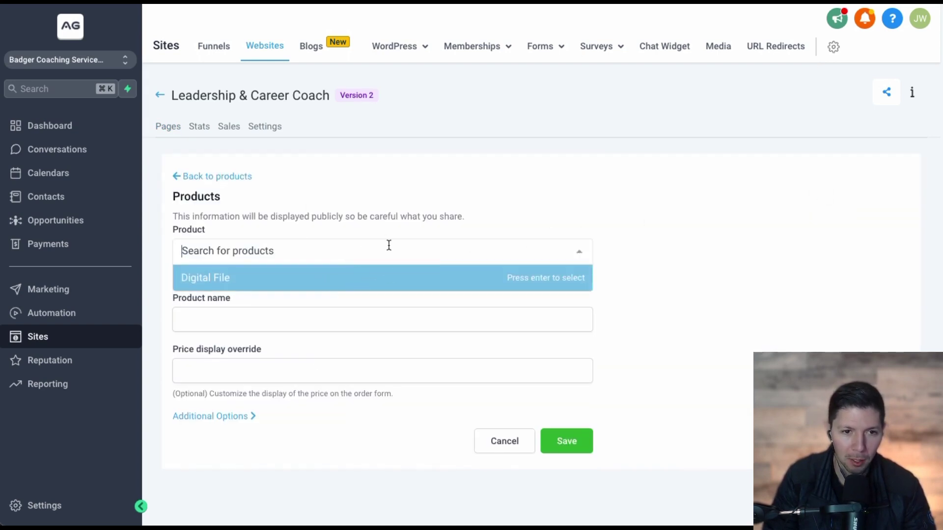
click(242, 279)
click(270, 317)
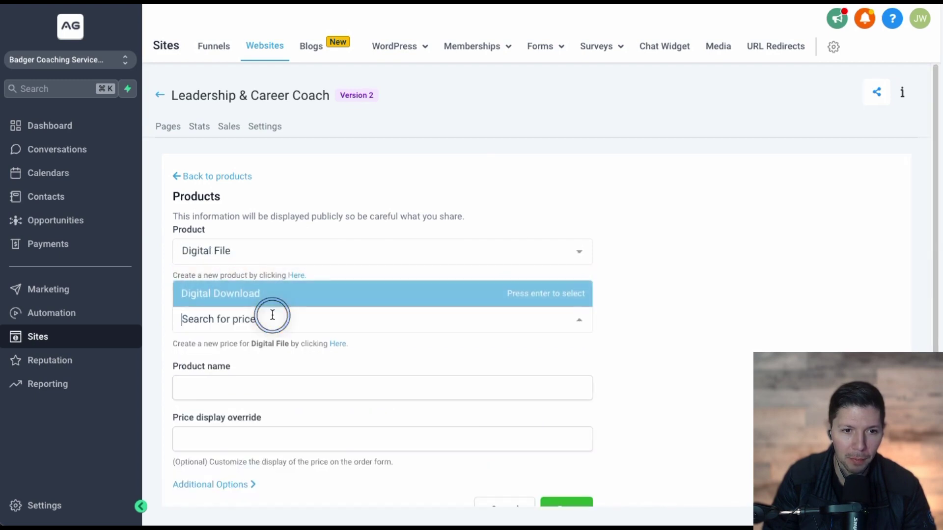
click(246, 295)
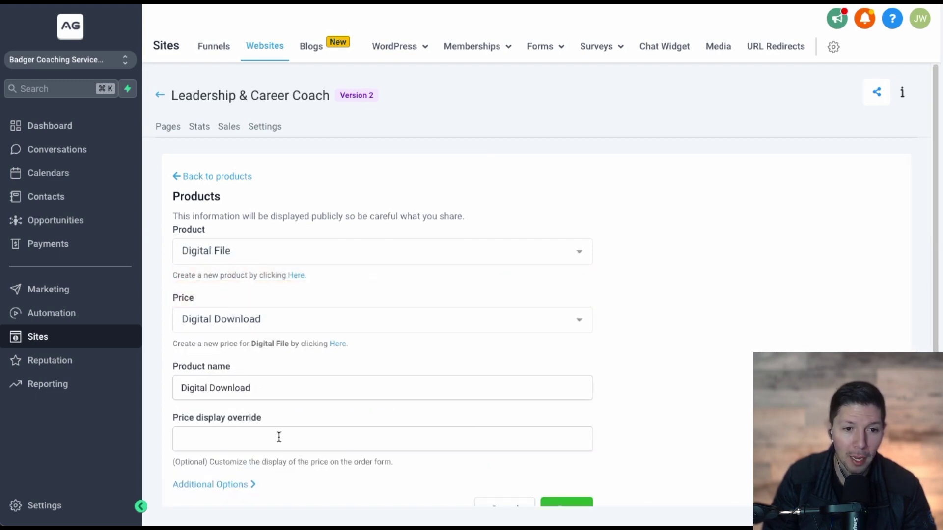
scroll(279, 437, down, 2)
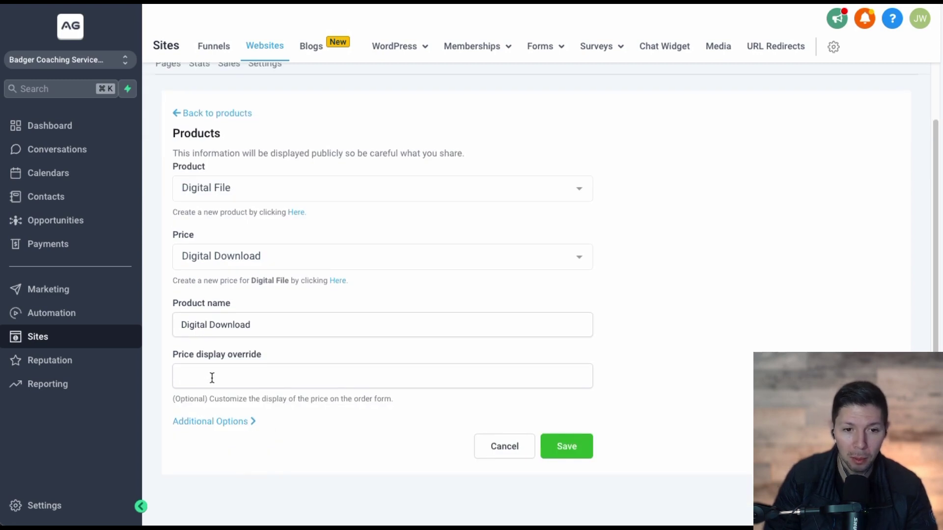
click(565, 445)
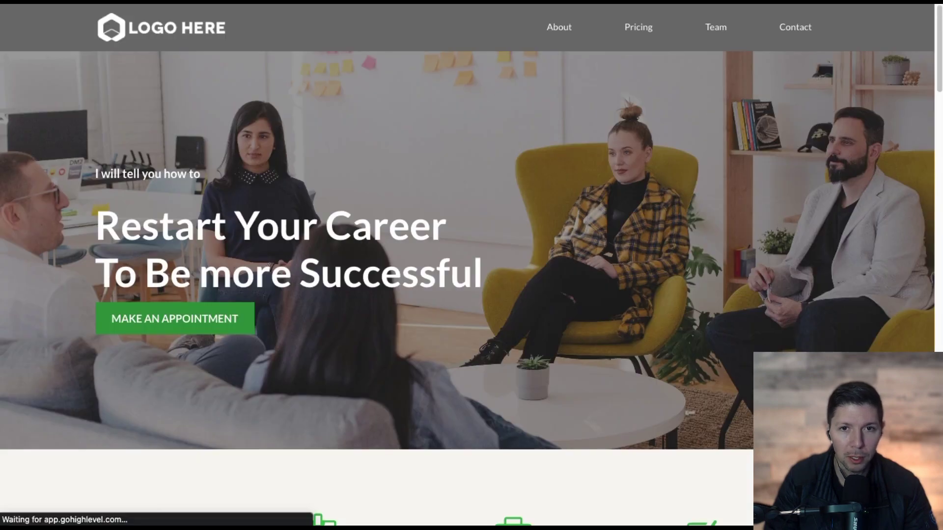
On the live home page, open the order popup from "Buy Now" and check the order form's item and payment details.
scroll(523, 268, down, 10)
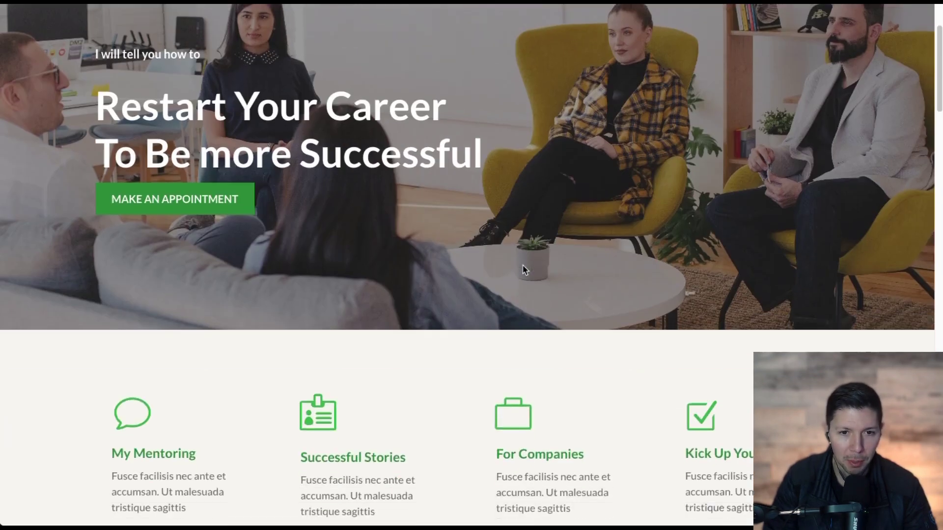
scroll(523, 265, down, 3)
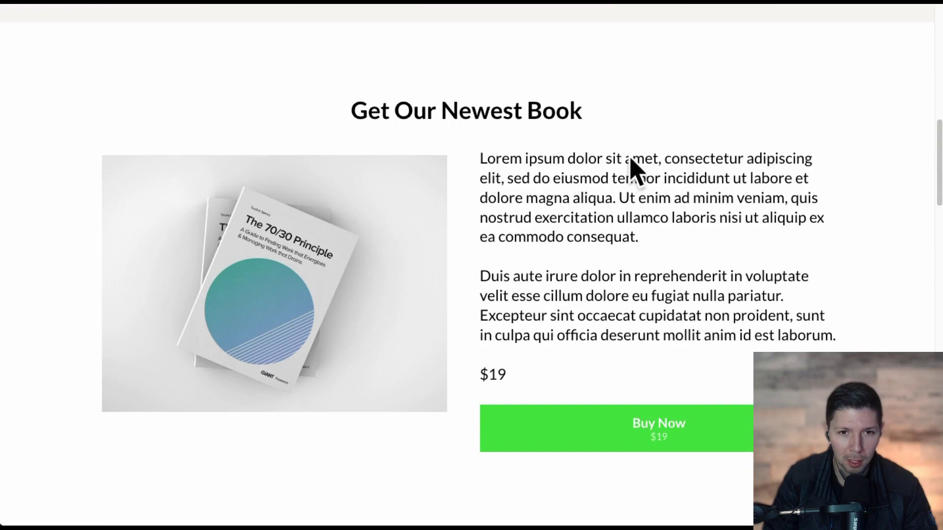
click(648, 435)
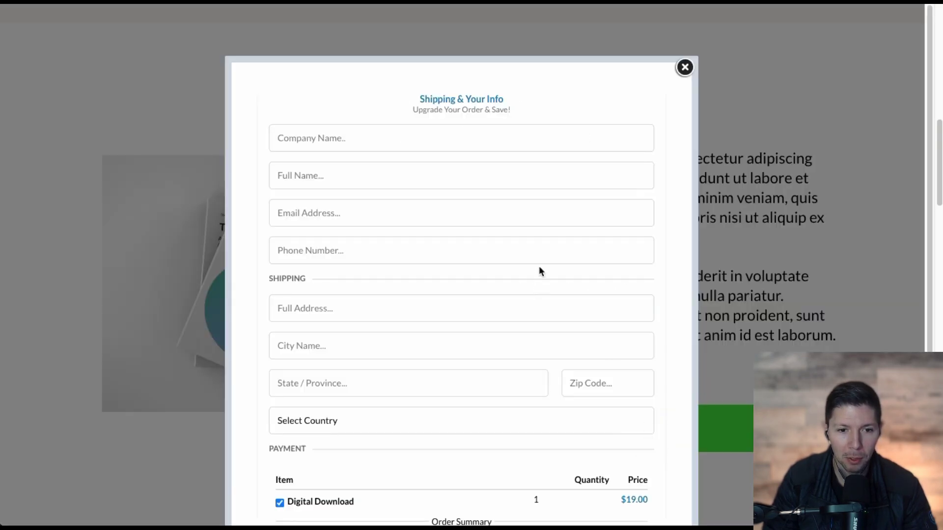
scroll(538, 267, down, 2)
scroll(538, 267, down, 1)
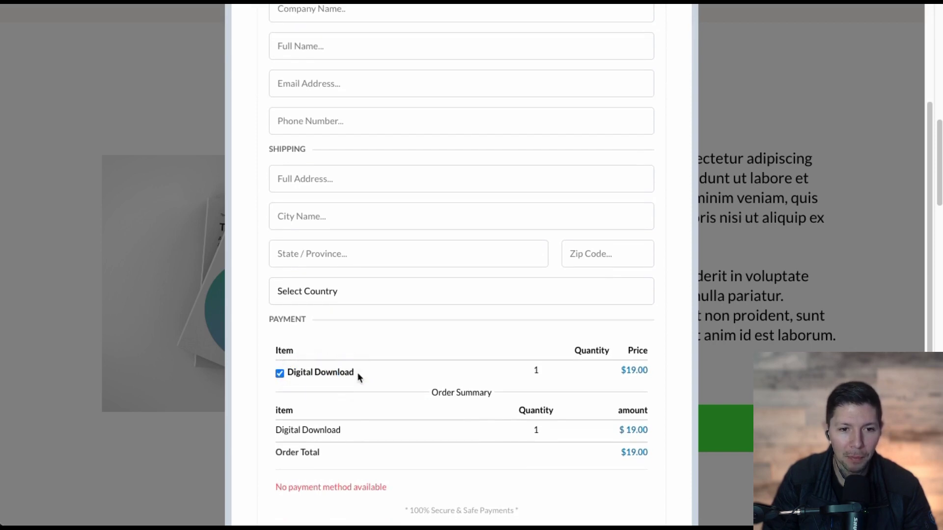
scroll(355, 391, down, 1)
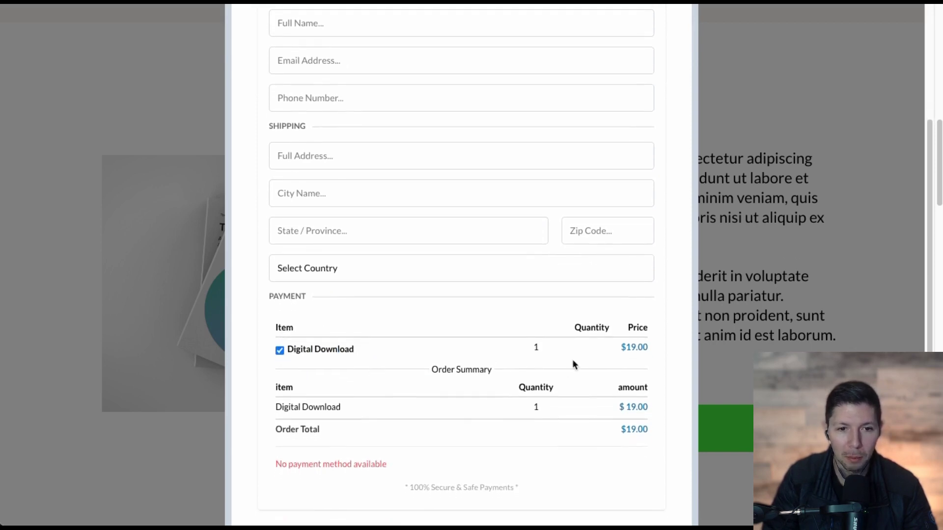
Review the order form's Digital Download item, price and order summary, and close the order popup.
drag(284, 351, 353, 352)
click(350, 351)
click(621, 354)
click(629, 345)
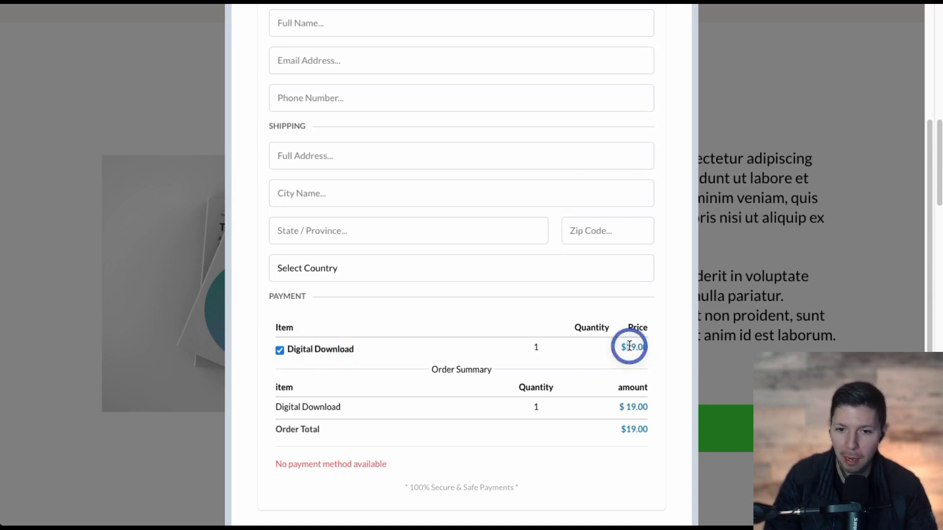
scroll(640, 352, down, 1)
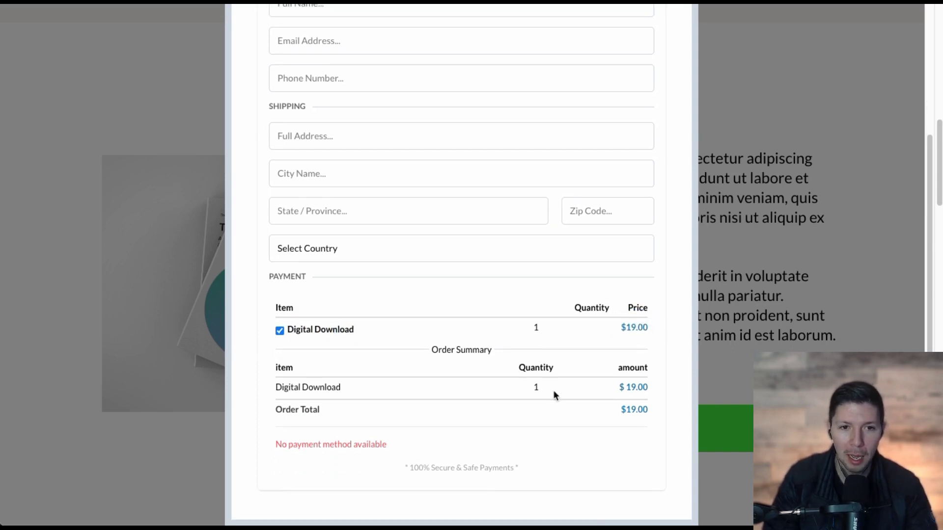
scroll(553, 390, up, 3)
scroll(492, 357, down, 3)
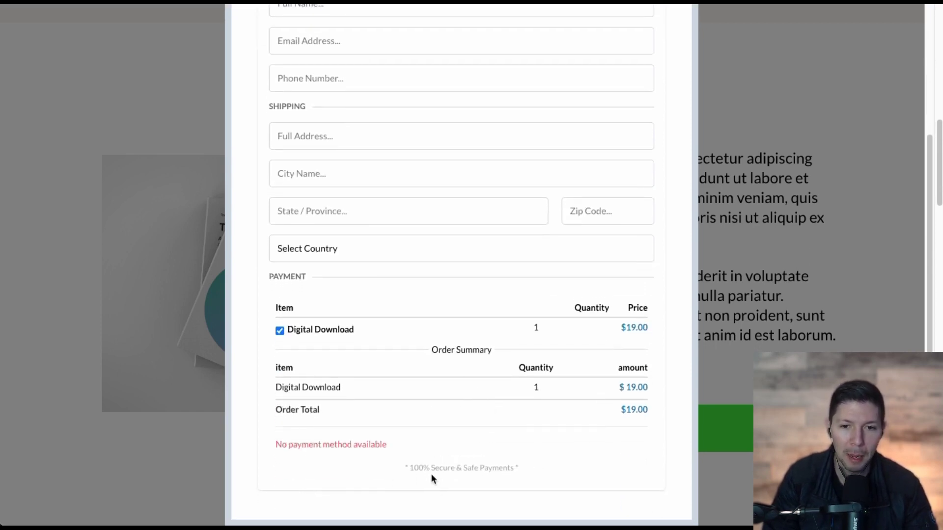
scroll(479, 225, up, 4)
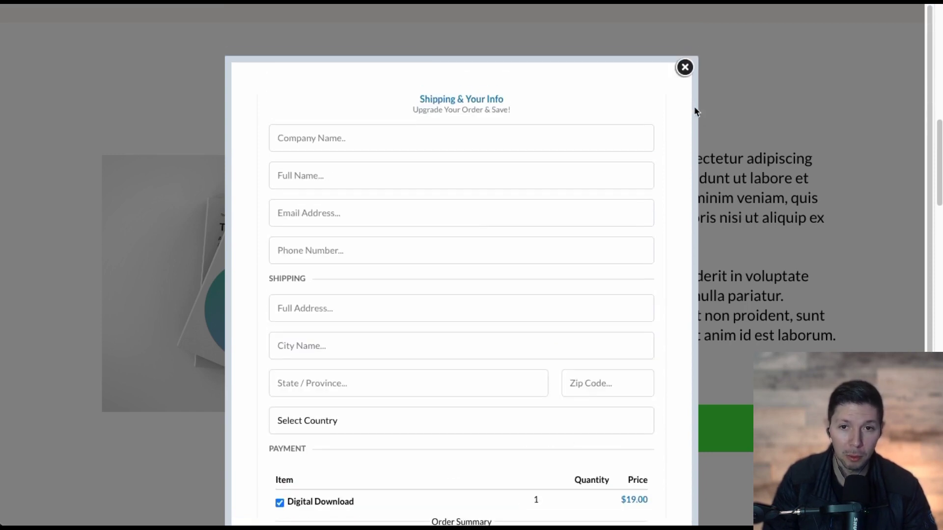
click(686, 67)
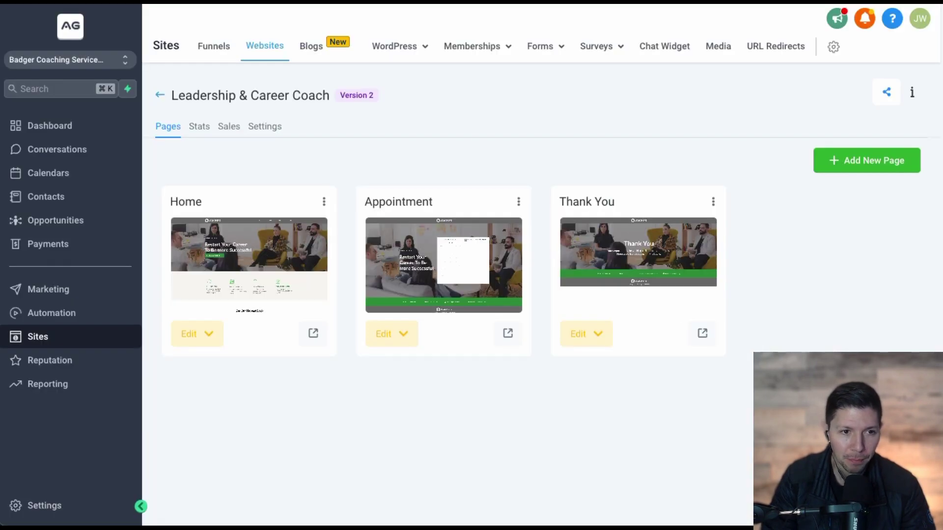
Go to the automation workflows and open the "Send Digital Download" workflow.
click(51, 318)
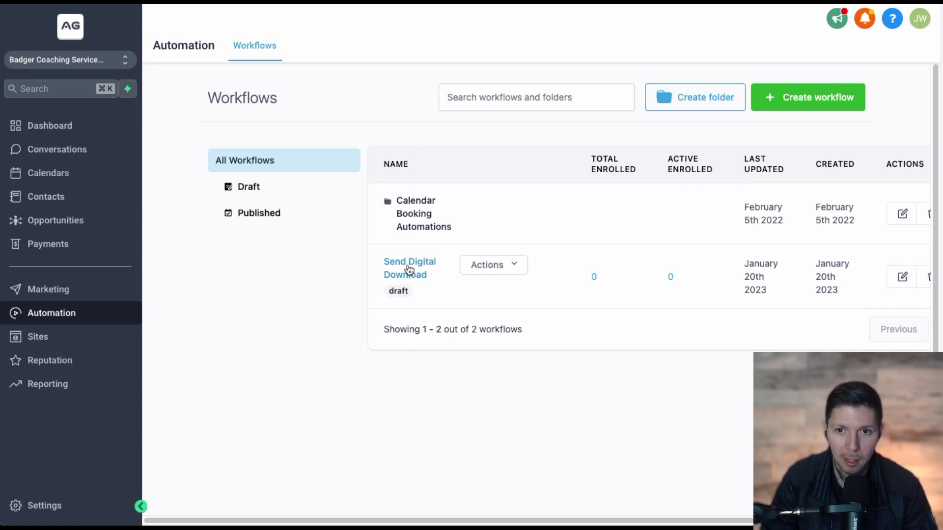
click(807, 101)
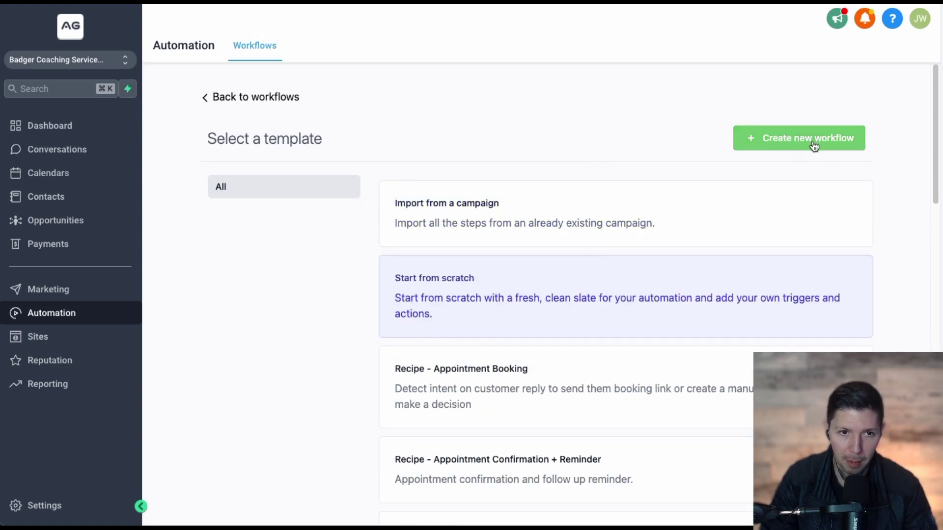
click(215, 96)
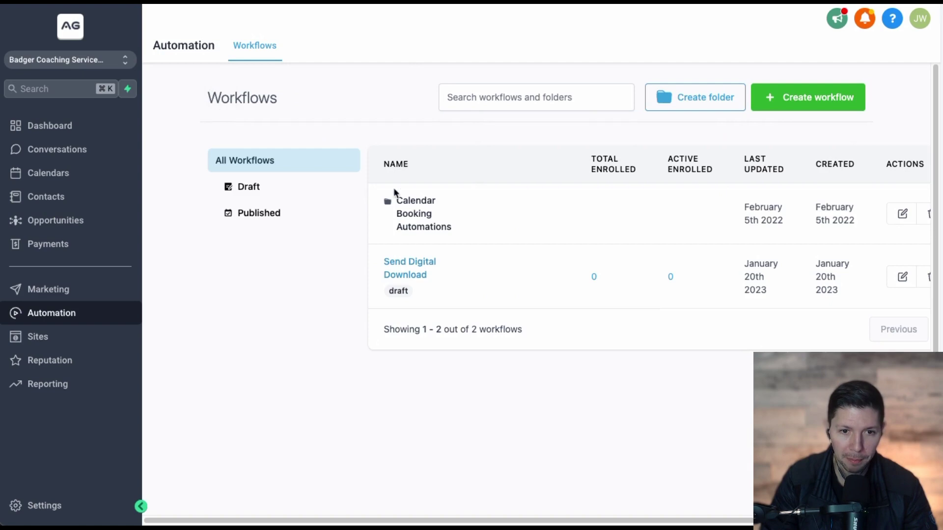
click(401, 264)
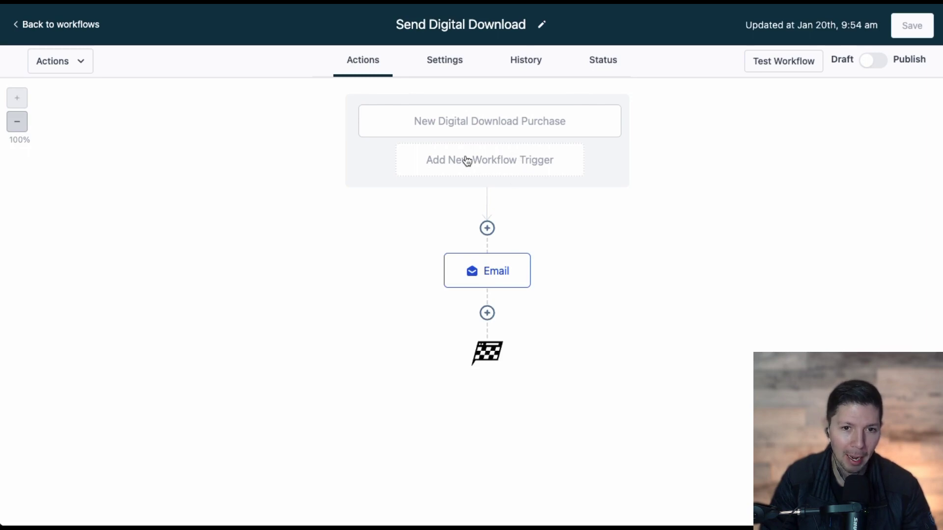
Start a new workflow trigger of type Order Form Submission and name it "Digital Download".
click(490, 161)
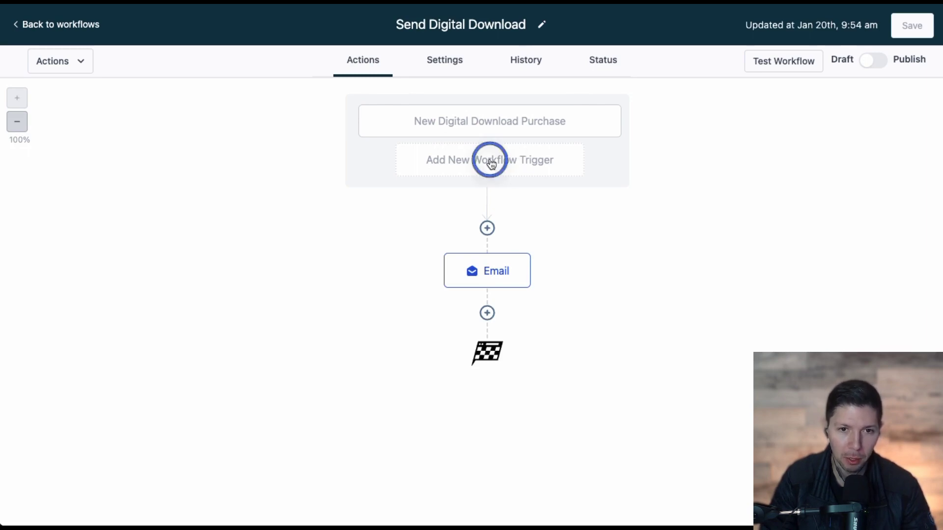
scroll(511, 144, down, 3)
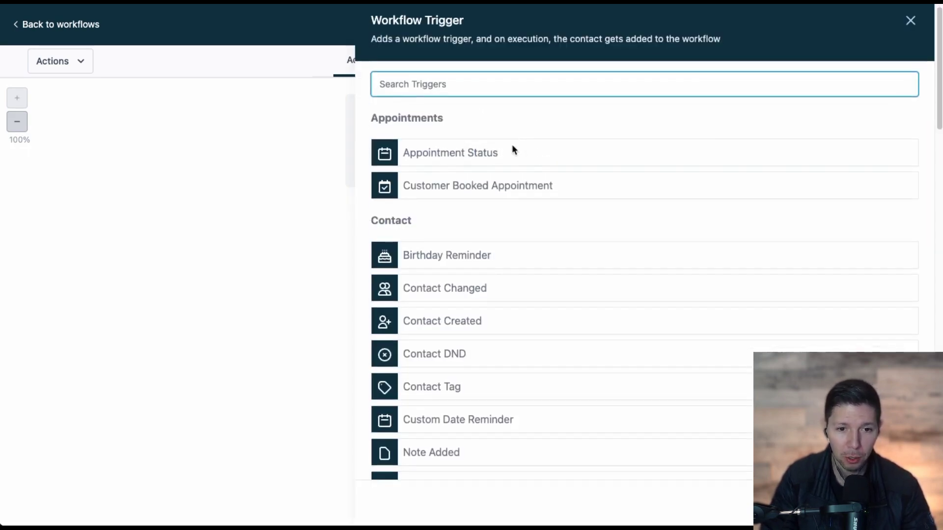
scroll(511, 148, up, 3)
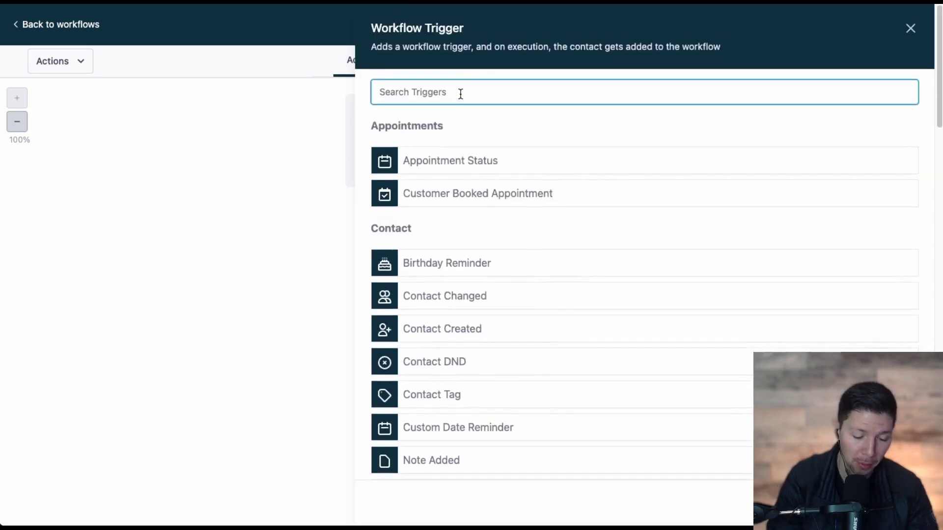
text(form)
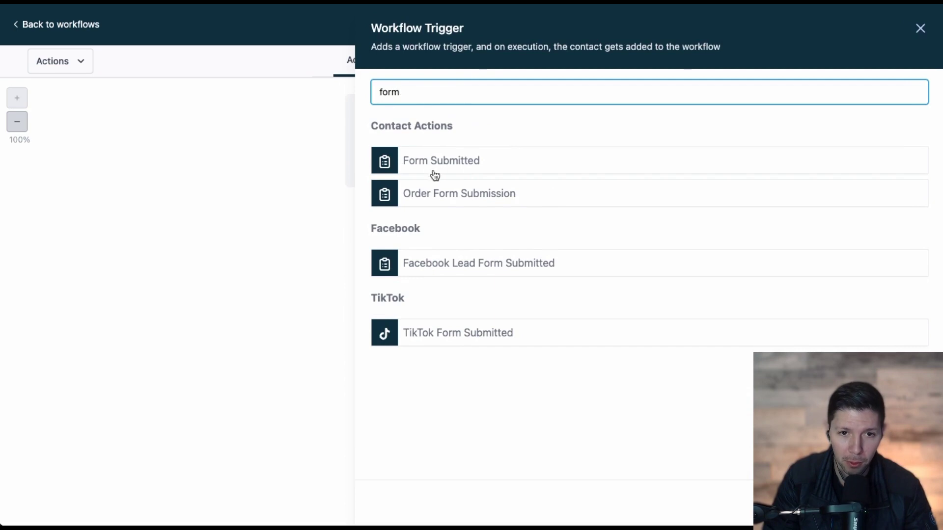
click(450, 204)
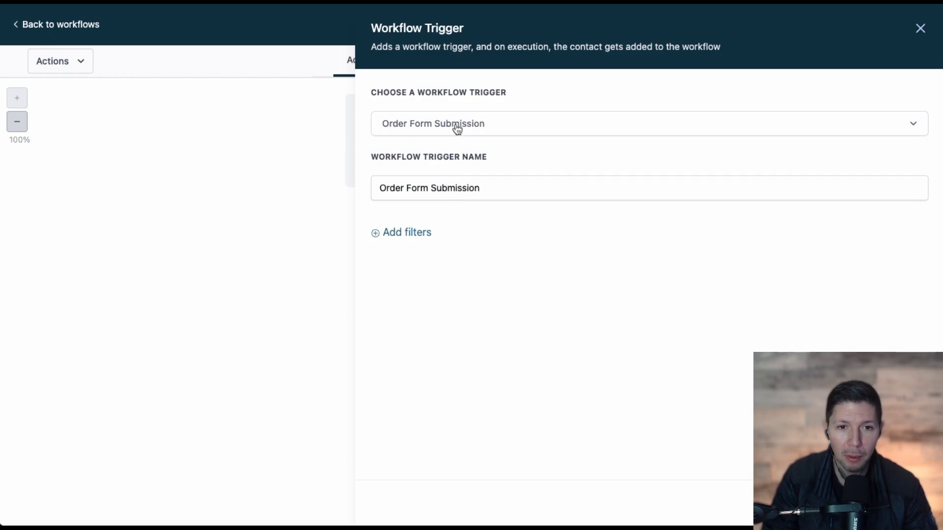
triple_click(445, 188)
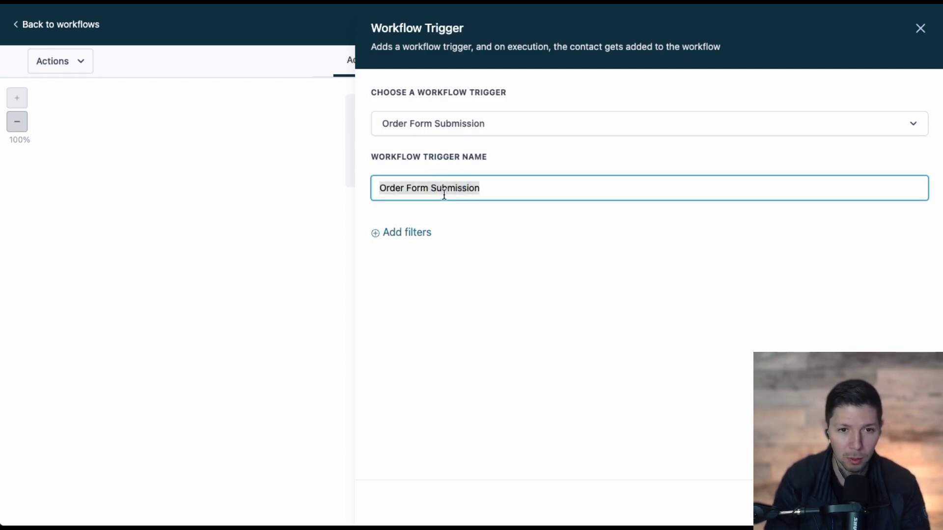
text(Digital Download)
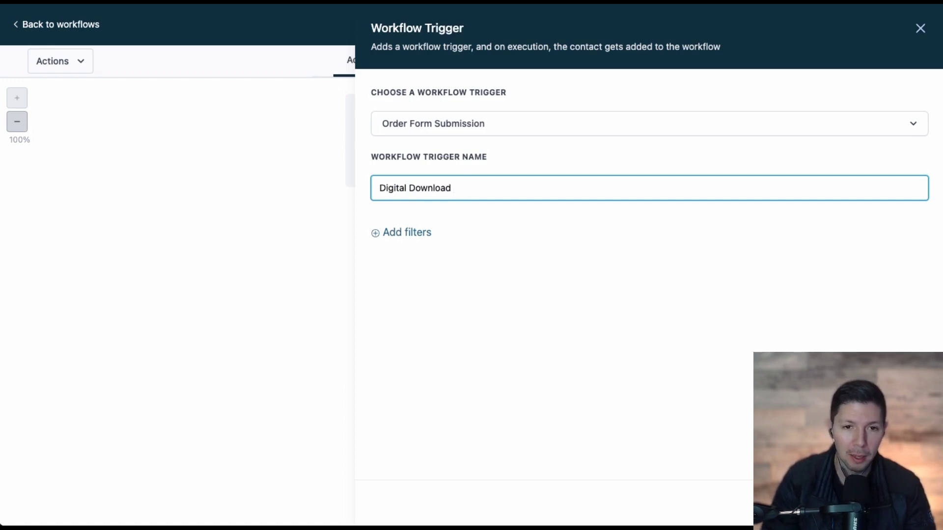
Add a trigger filter "In funnel/website" with the value "Leadership & Career Coach".
click(401, 235)
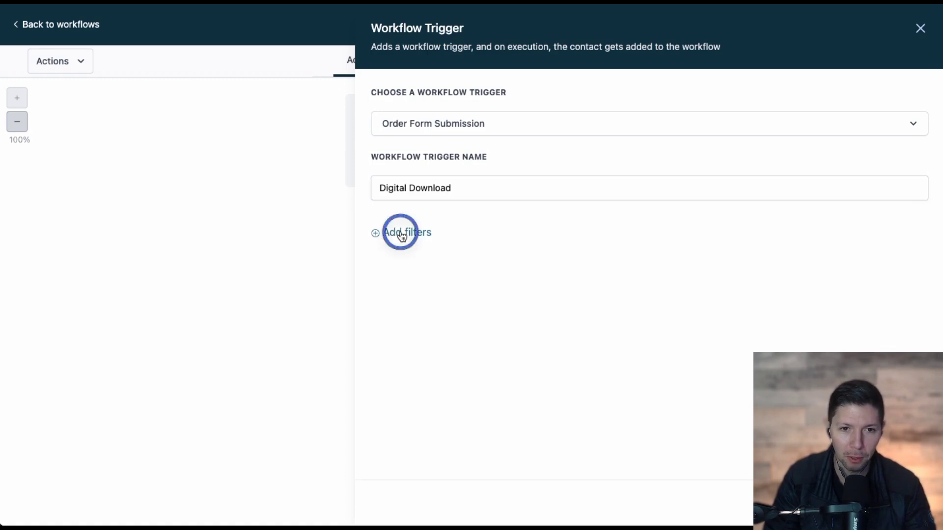
click(408, 247)
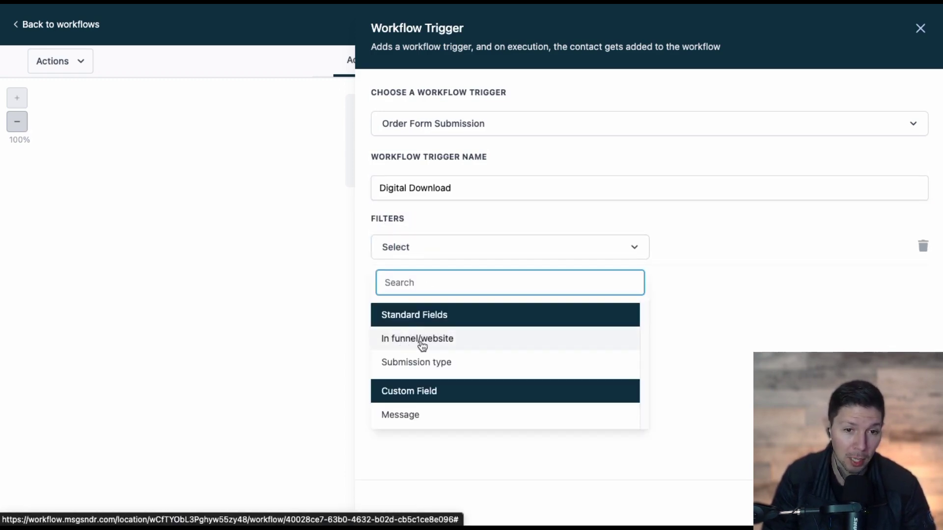
click(423, 339)
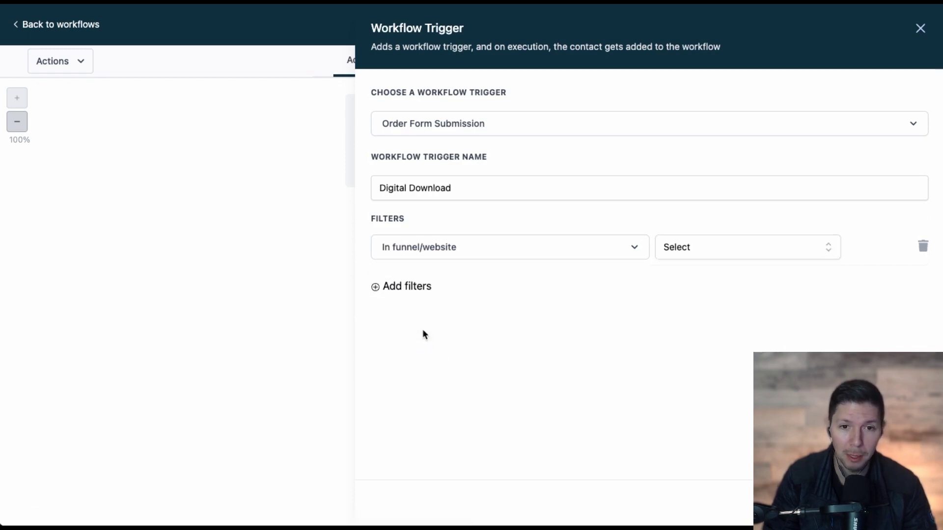
click(691, 249)
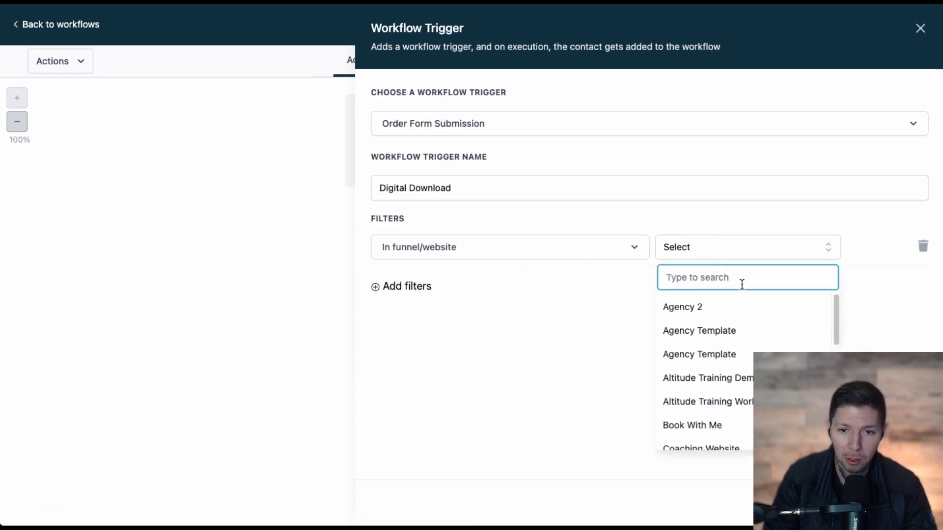
scroll(754, 344, down, 5)
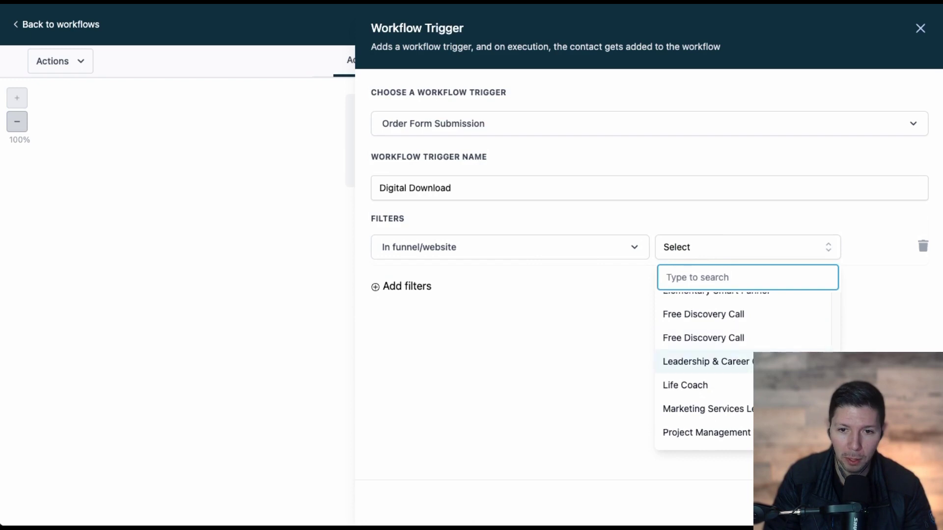
click(731, 362)
click(714, 253)
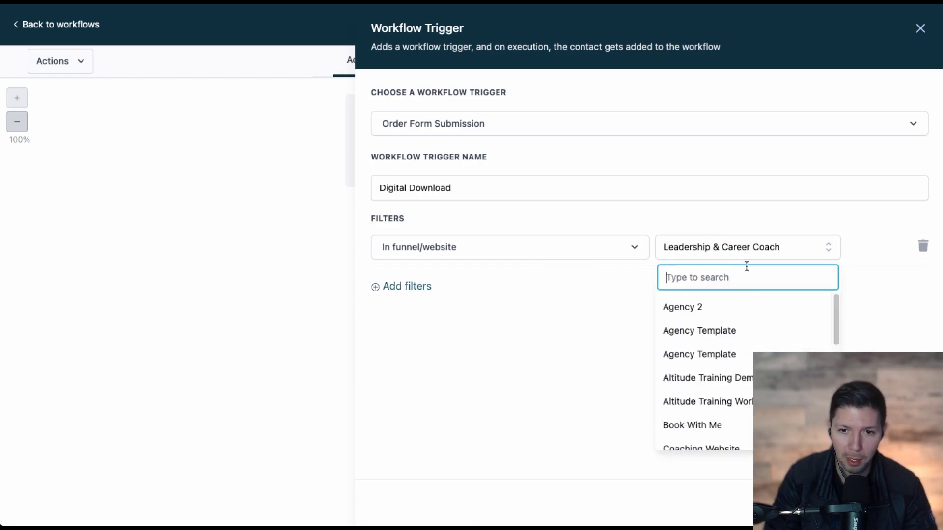
click(590, 354)
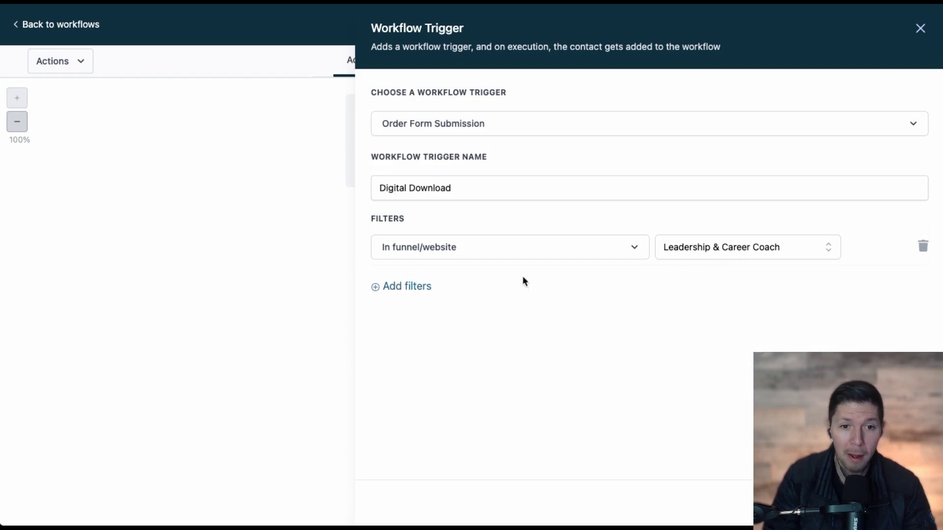
Add a second trigger filter "Page is" with the Home page as its value.
click(403, 291)
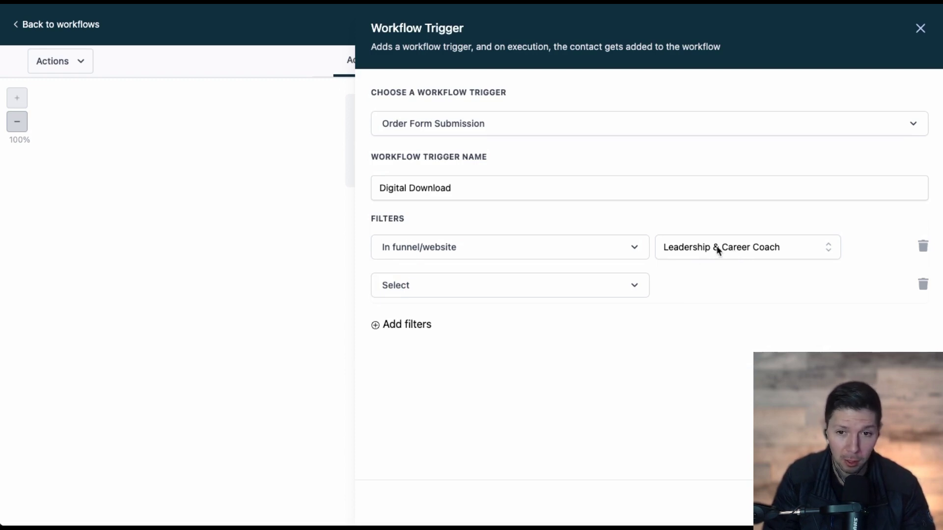
click(509, 287)
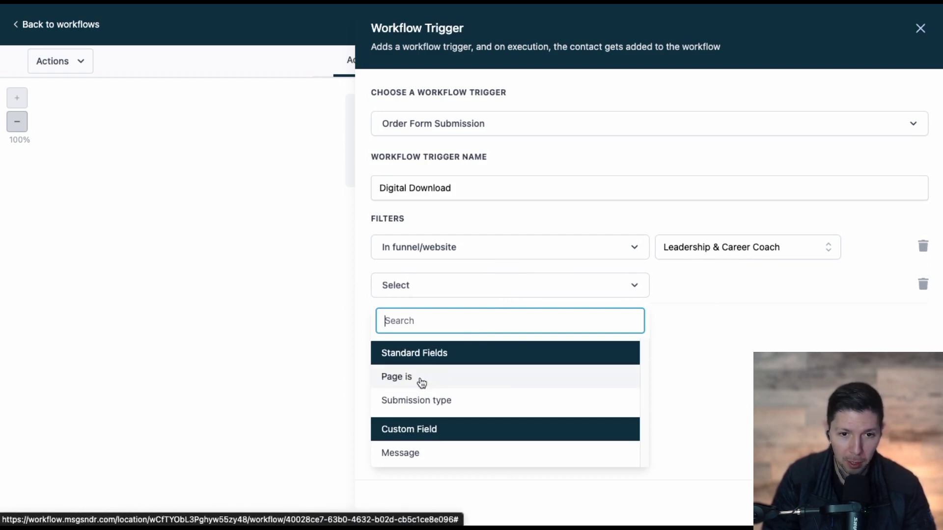
click(422, 382)
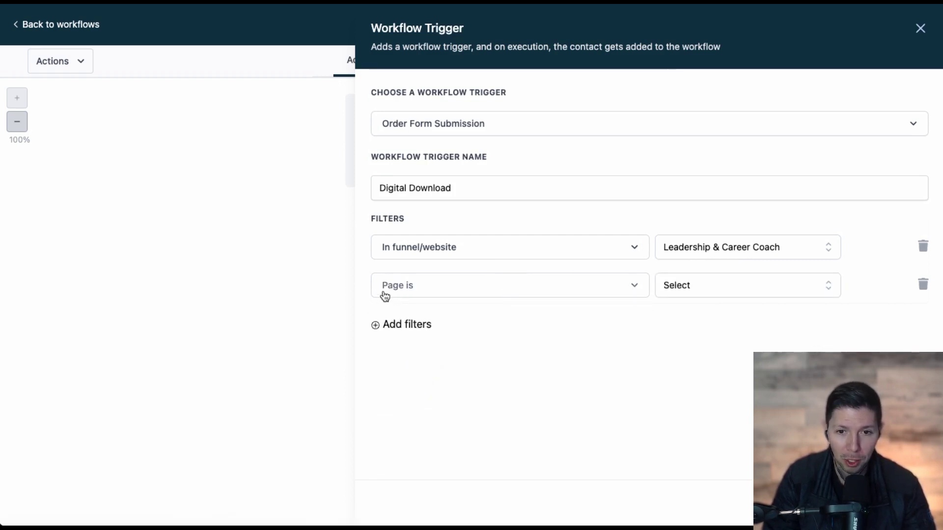
click(742, 289)
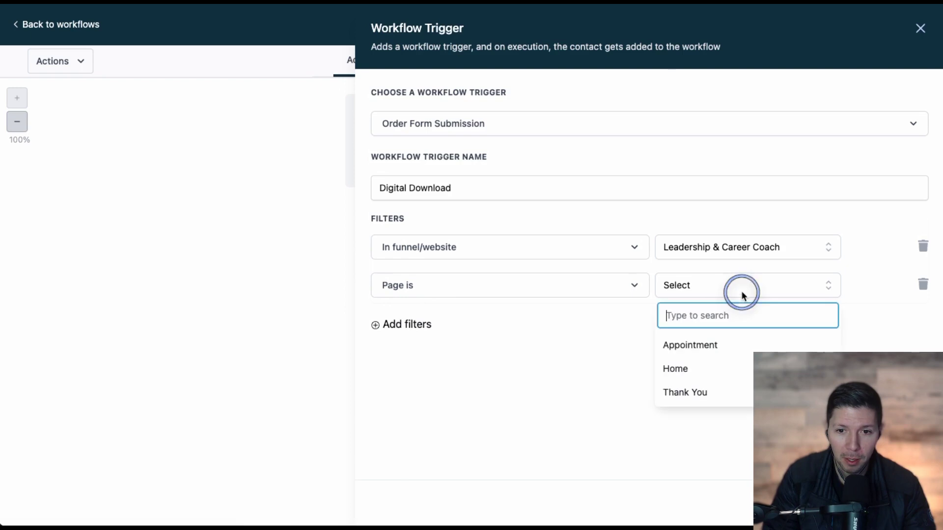
click(711, 372)
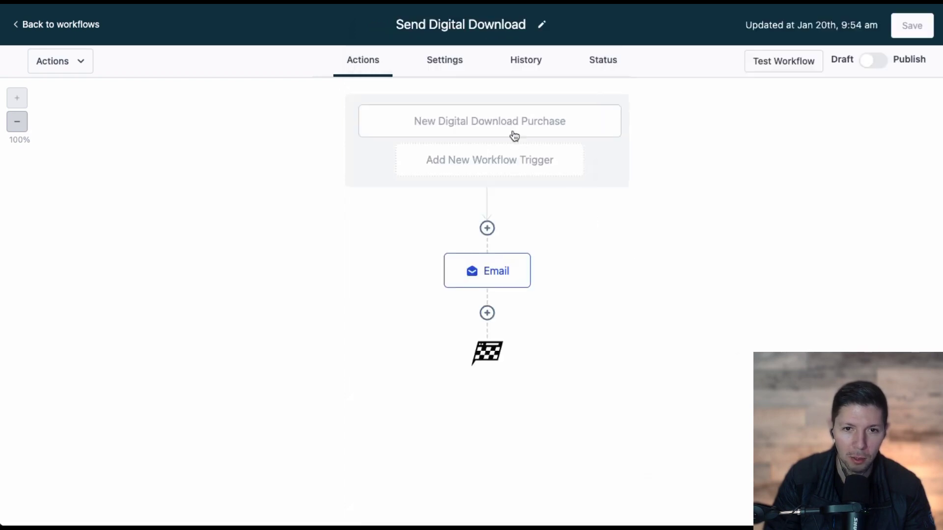
Review the "New Digital Download Purchase" trigger's settings and the actions available for a step after it.
click(493, 127)
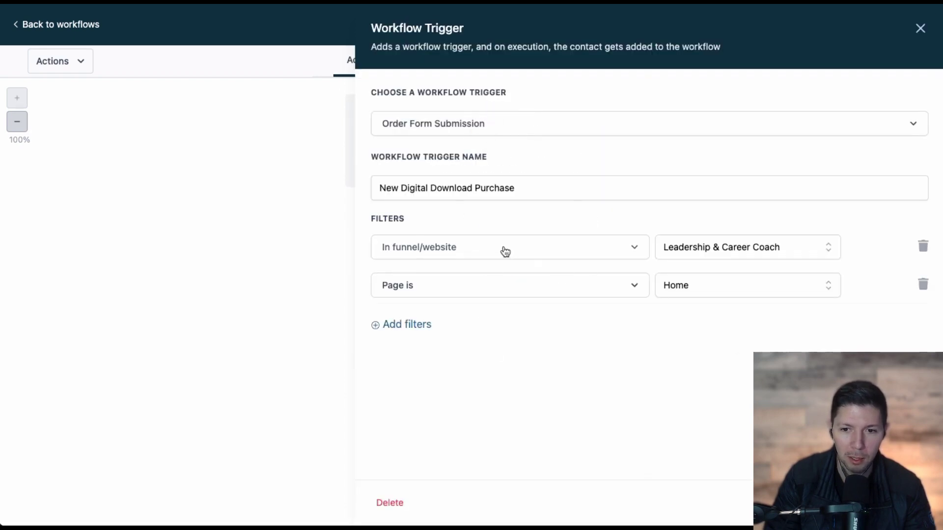
key(Escape)
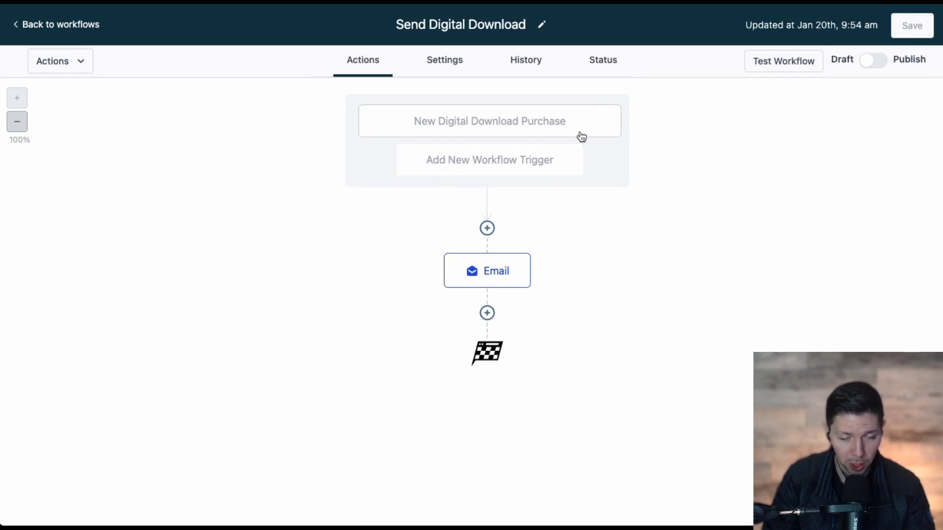
click(487, 230)
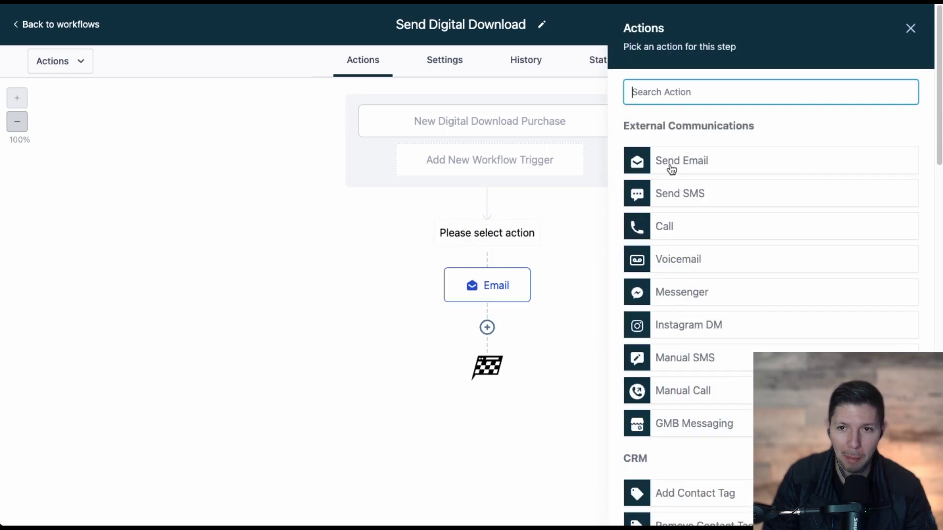
click(910, 29)
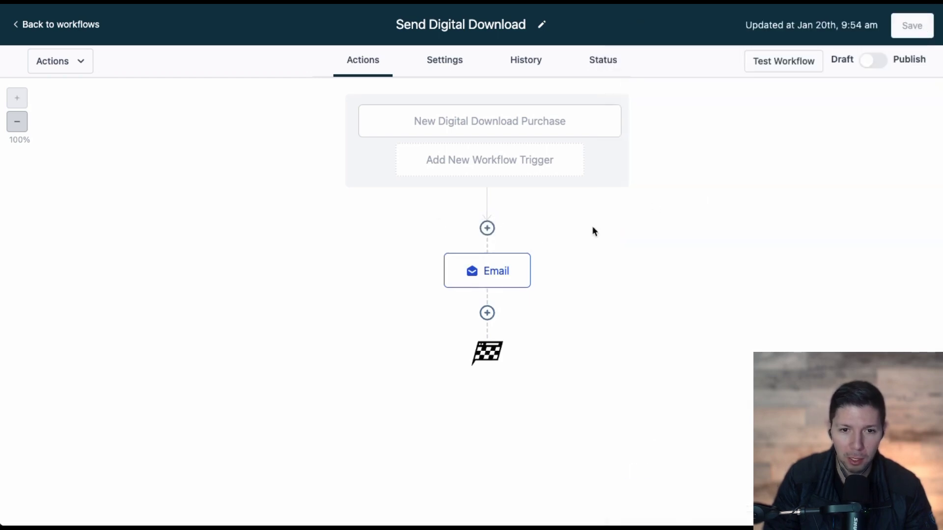
Open the workflow's Email action and review its sender details, subject and message text.
click(492, 274)
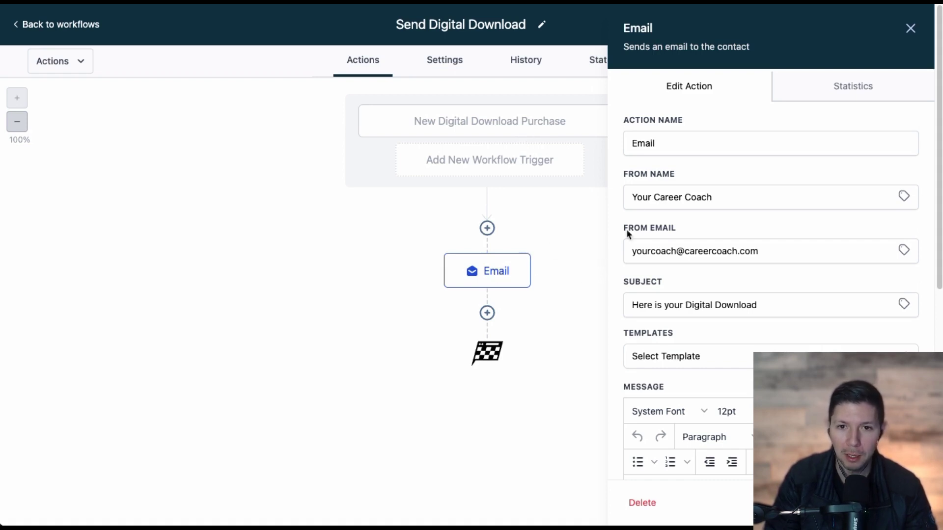
click(635, 198)
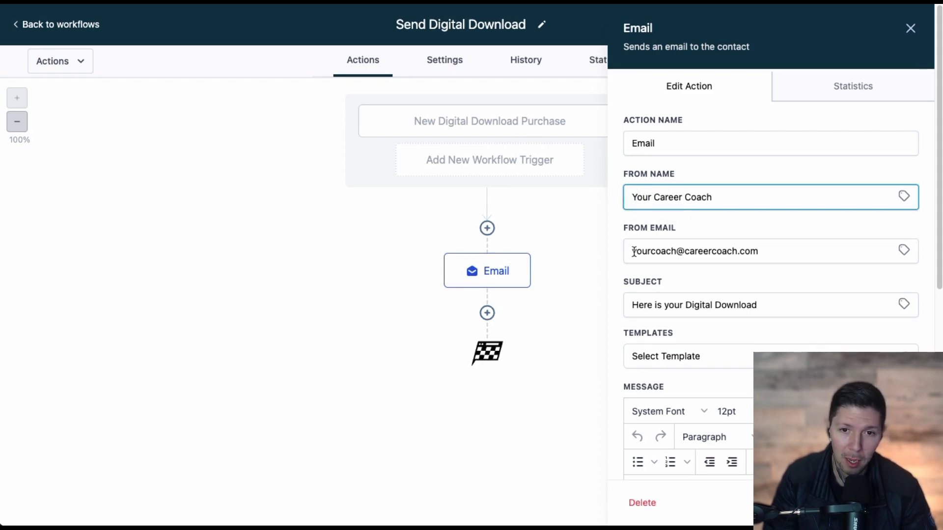
scroll(722, 308, down, 1)
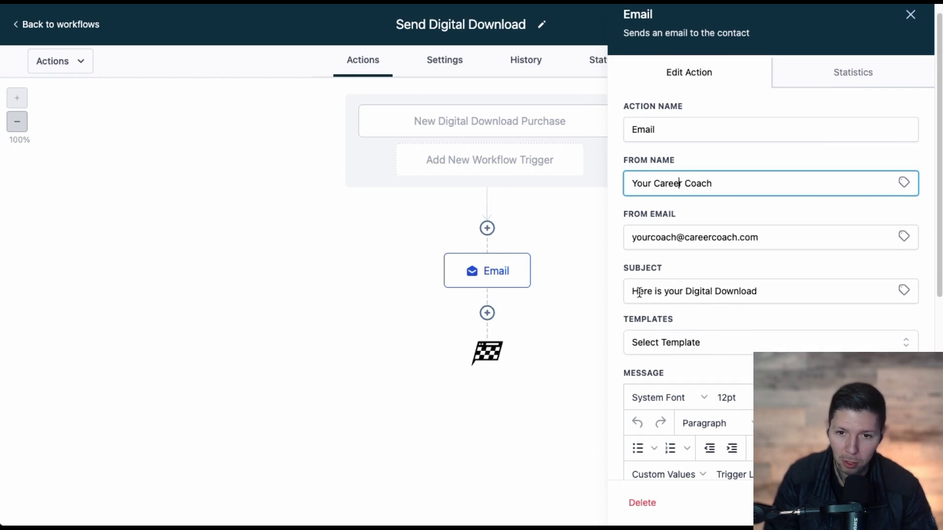
scroll(693, 302, down, 3)
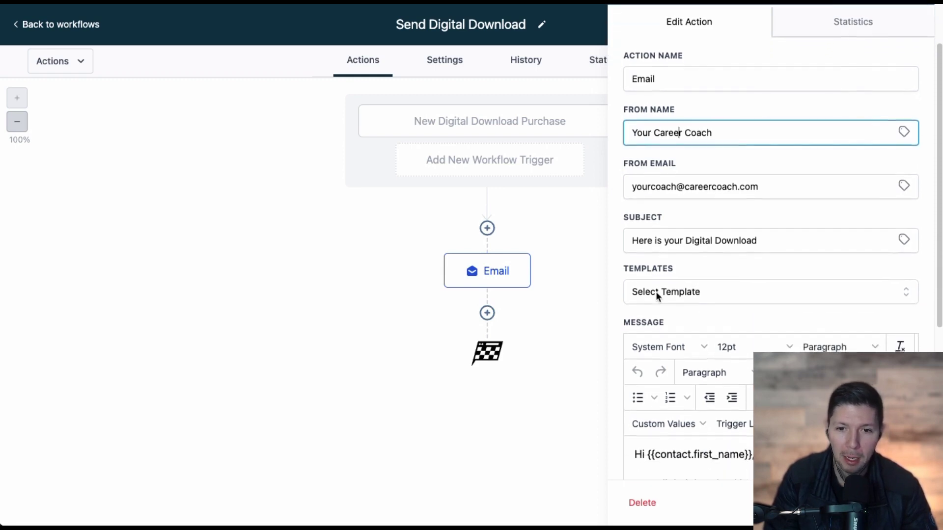
scroll(655, 295, down, 10)
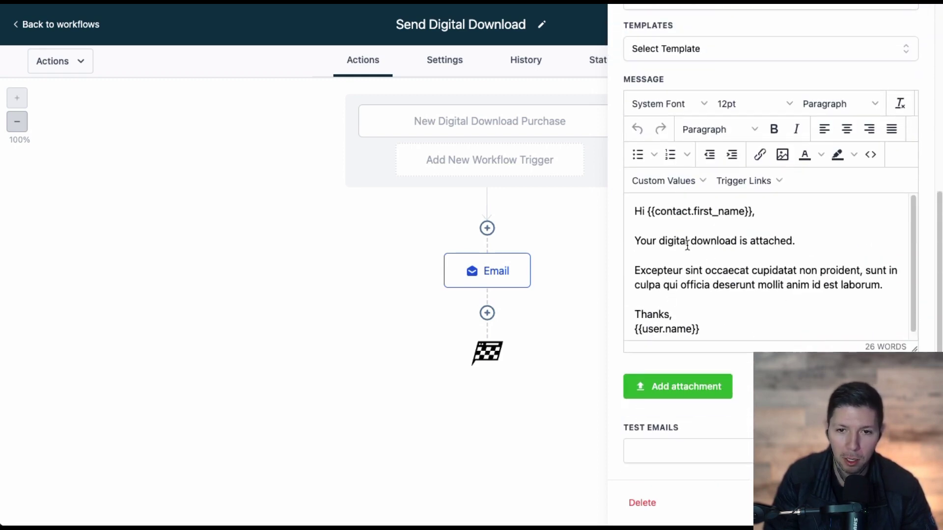
drag(636, 211, 722, 327)
click(715, 243)
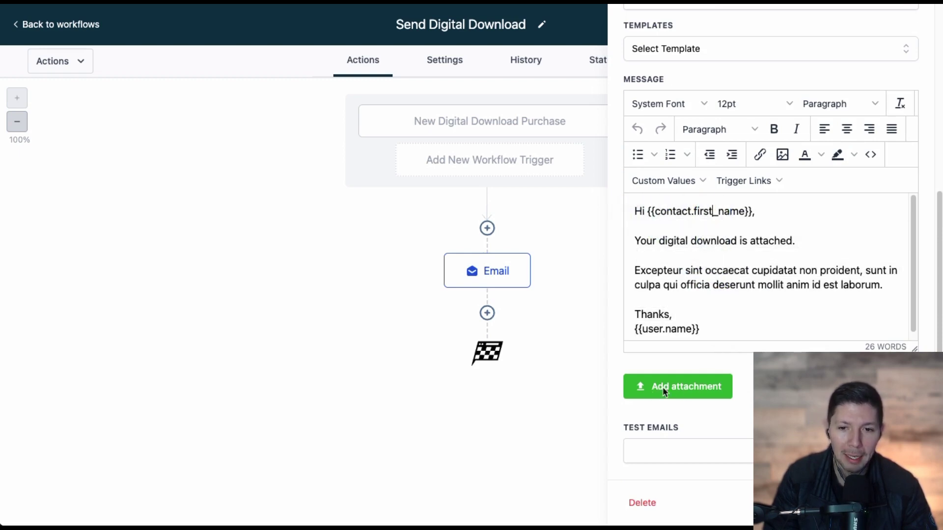
Attach "Digital Download Book.pdf" from the Downloads folder to the email and save the Email action.
click(719, 391)
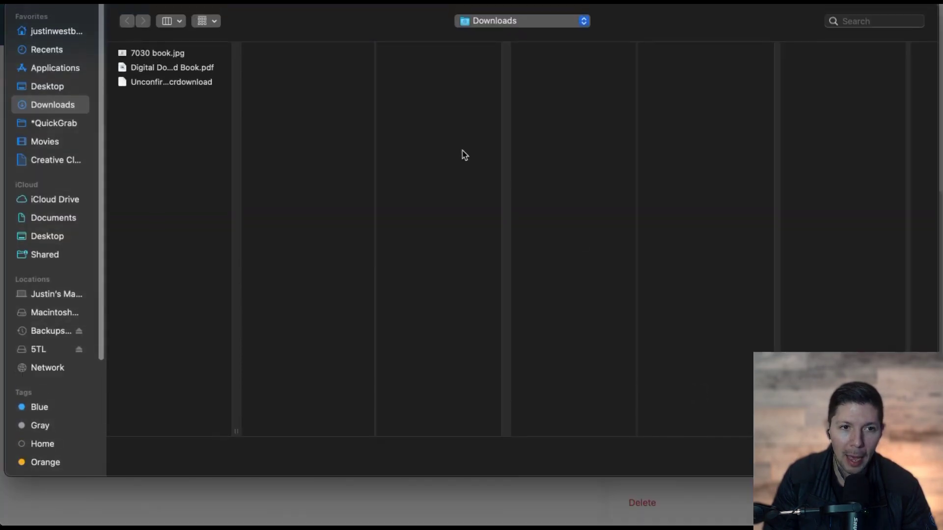
click(179, 70)
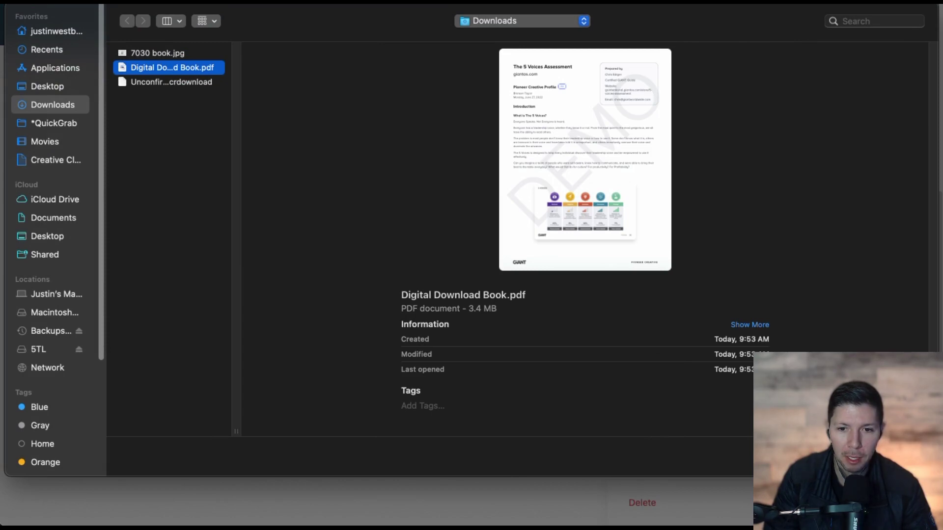
key(Return)
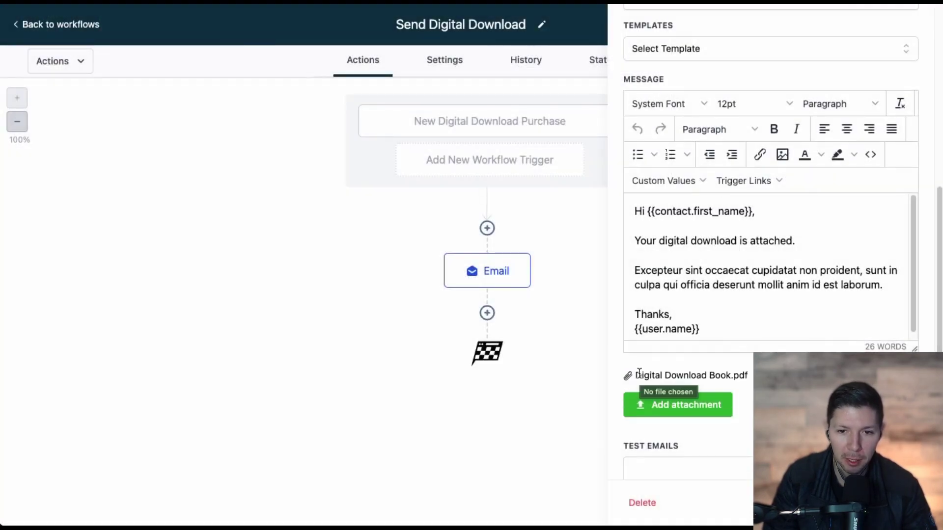
drag(636, 375, 727, 376)
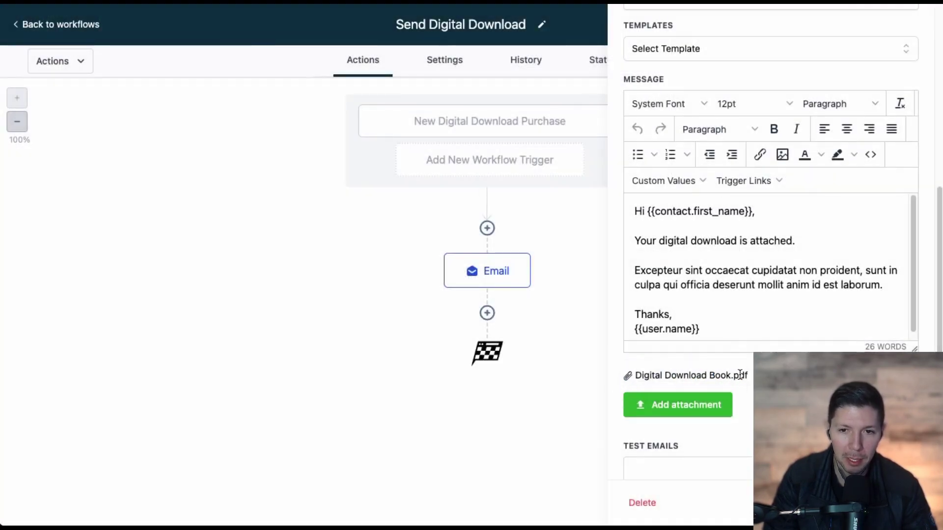
scroll(791, 210, down, 1)
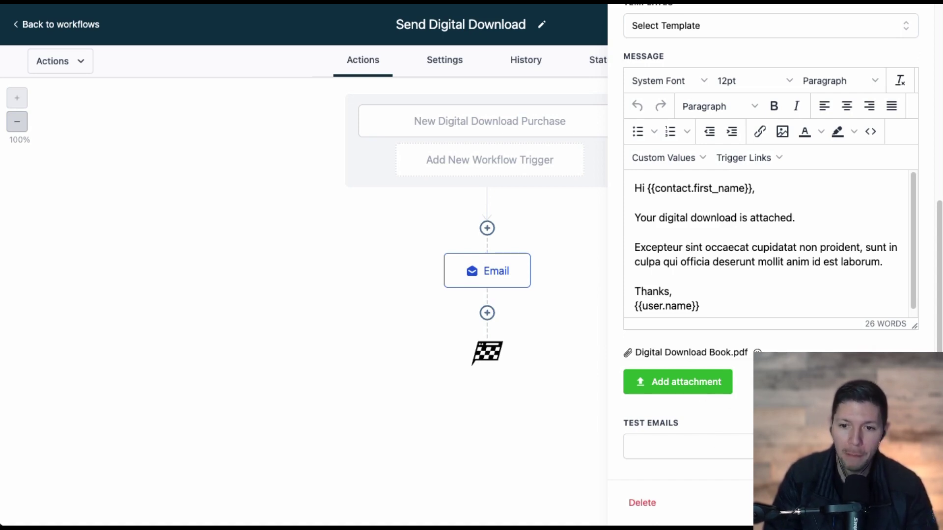
click(889, 503)
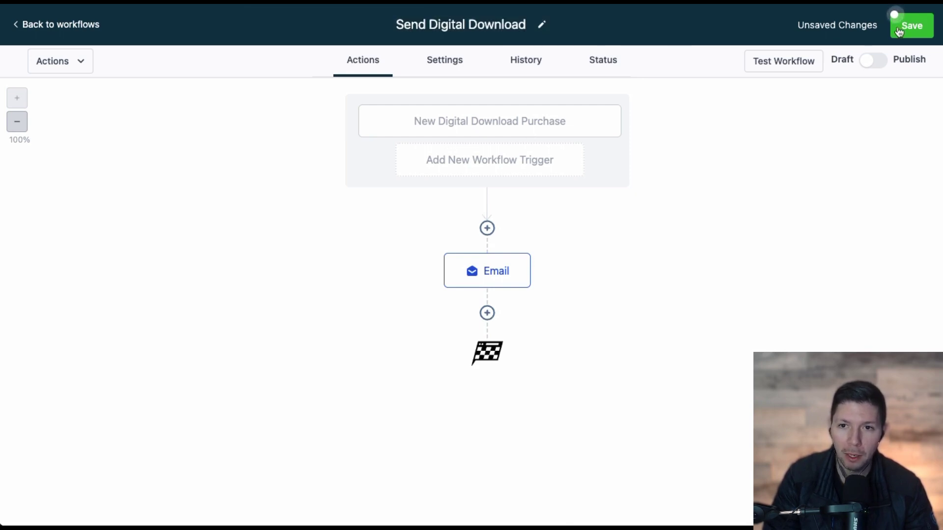
Switch the "Send Digital Download" workflow from Draft to Publish and save it.
click(872, 63)
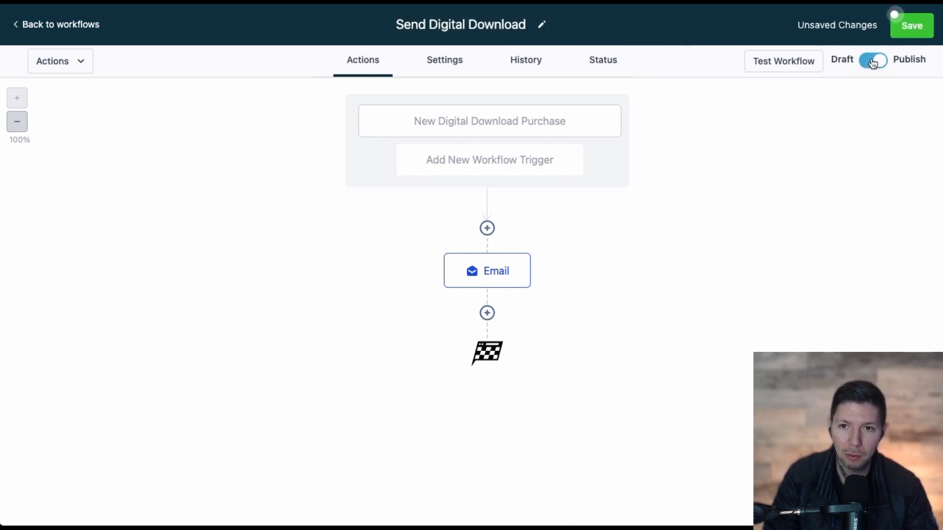
click(907, 29)
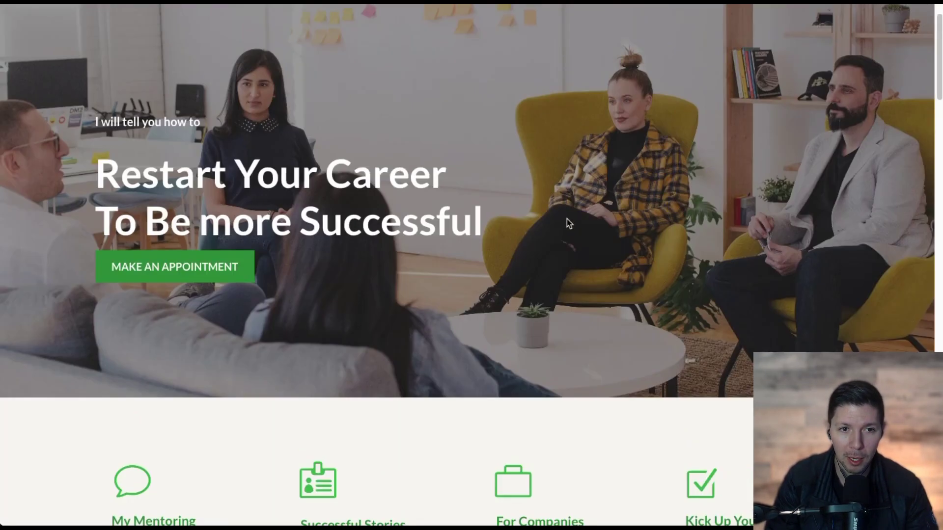
Check the order-form popup behind the website's $19 Buy Now offer, close it and return to the workflow.
scroll(566, 217, down, 10)
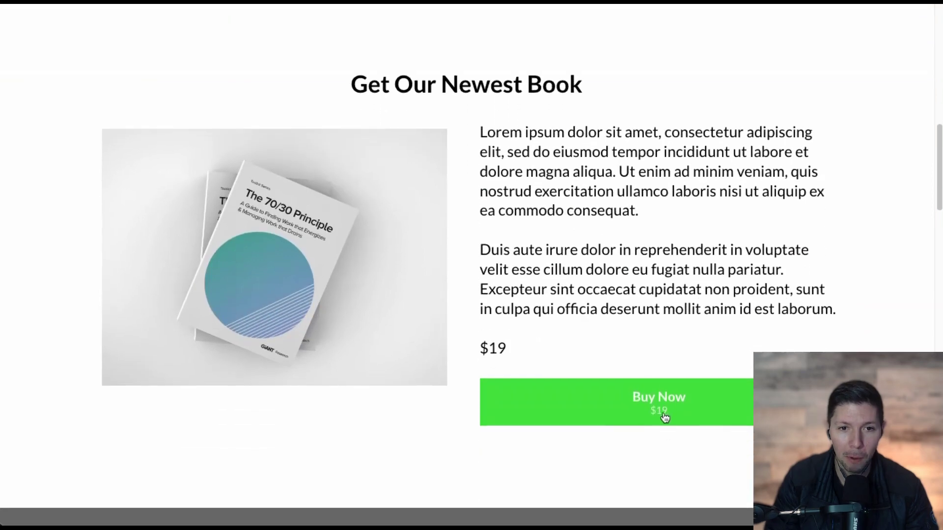
click(664, 417)
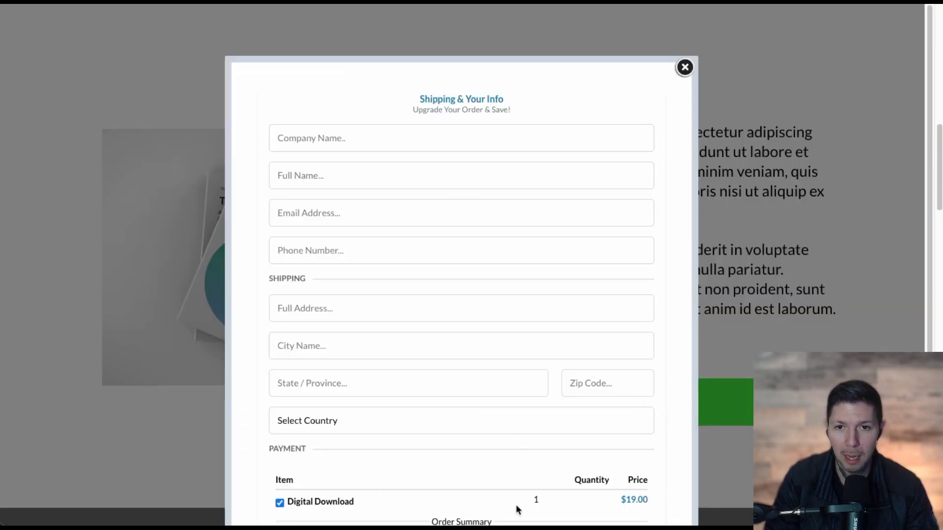
click(685, 68)
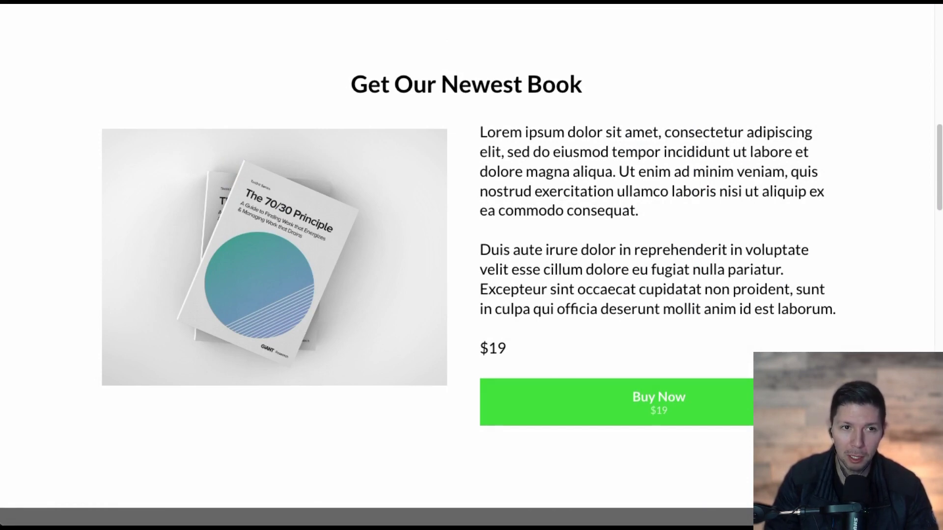
click(215, 10)
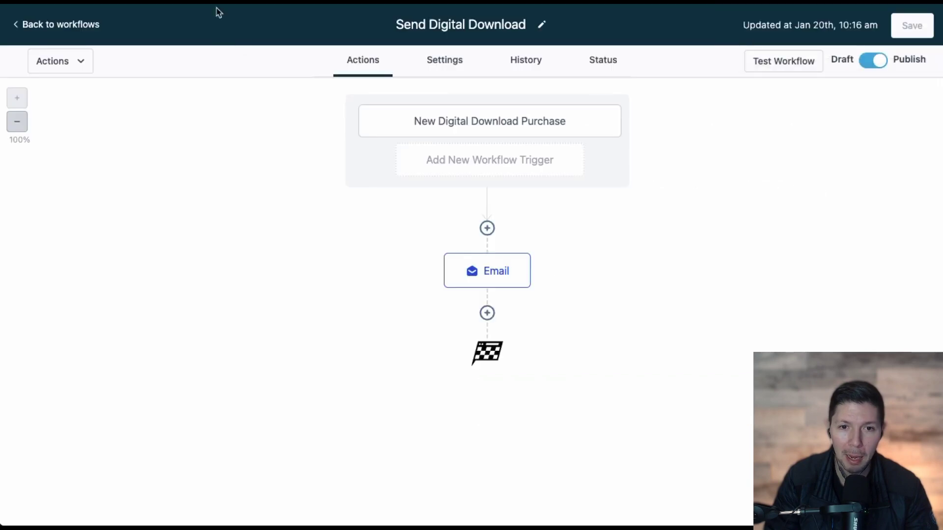